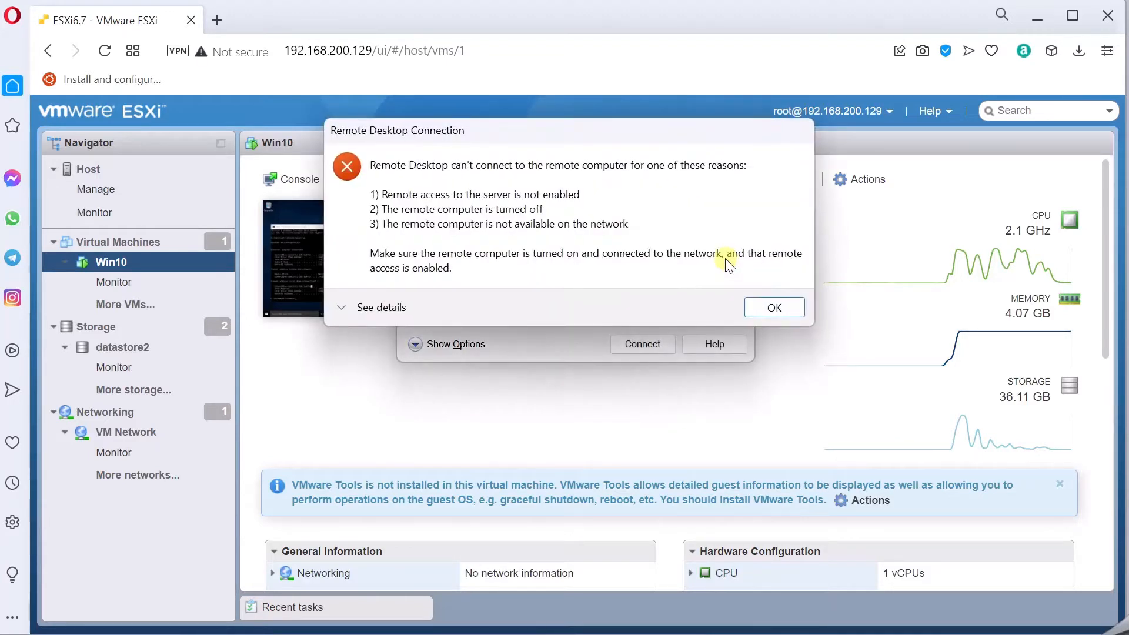
Step: Dismiss the failed Remote Desktop attempt and bring up the Win10 VM's console options
{"action": "left_click", "coordinate": [780, 307]}
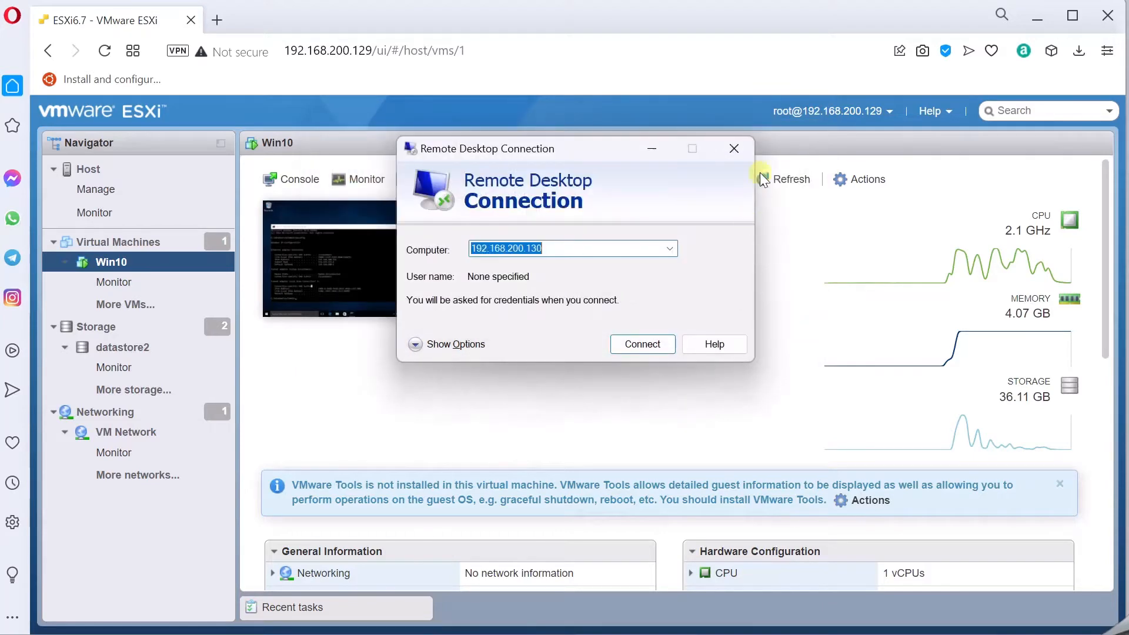
{"action": "left_click", "coordinate": [734, 152]}
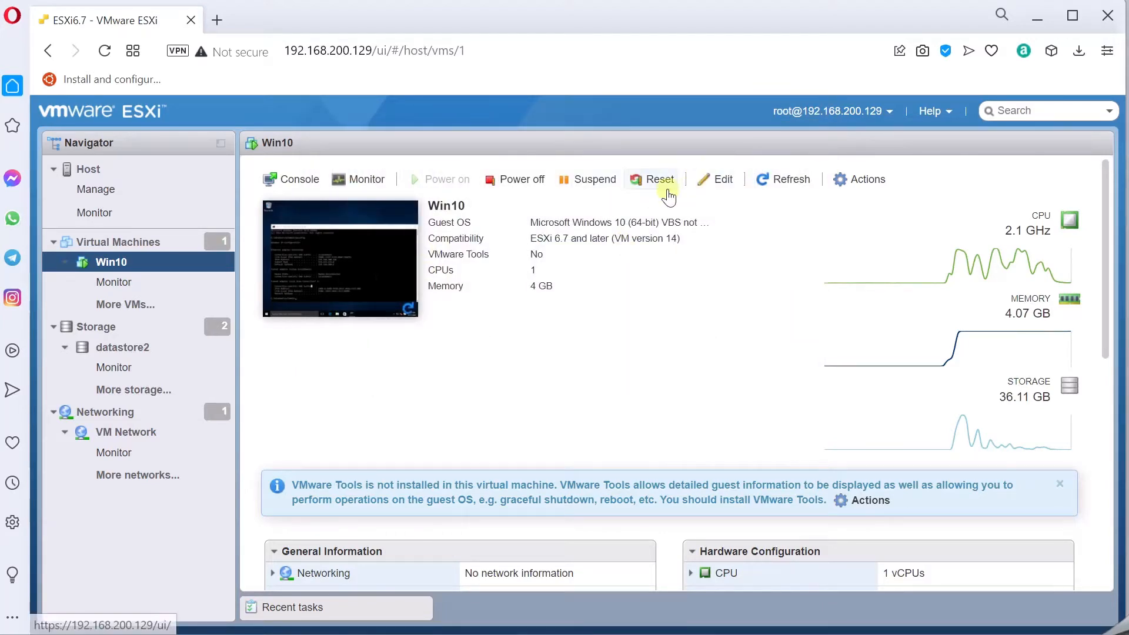
{"action": "left_click", "coordinate": [312, 188]}
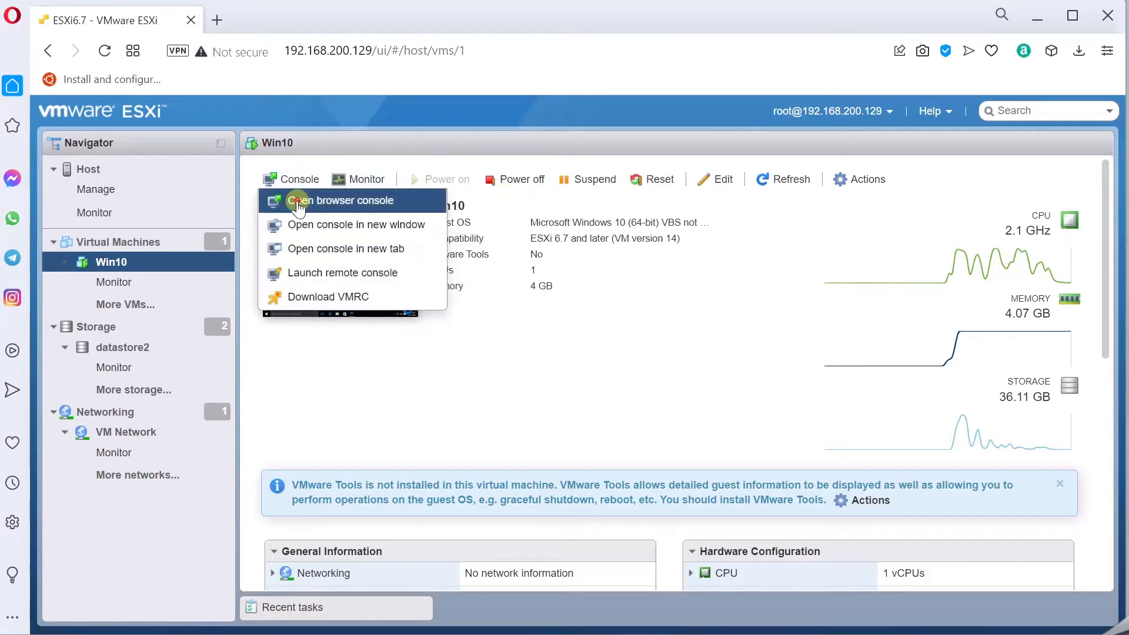
Step: Open the Win10 console in the browser and check the VM's network adapters via Network and Sharing Center
{"action": "left_click", "coordinate": [298, 202]}
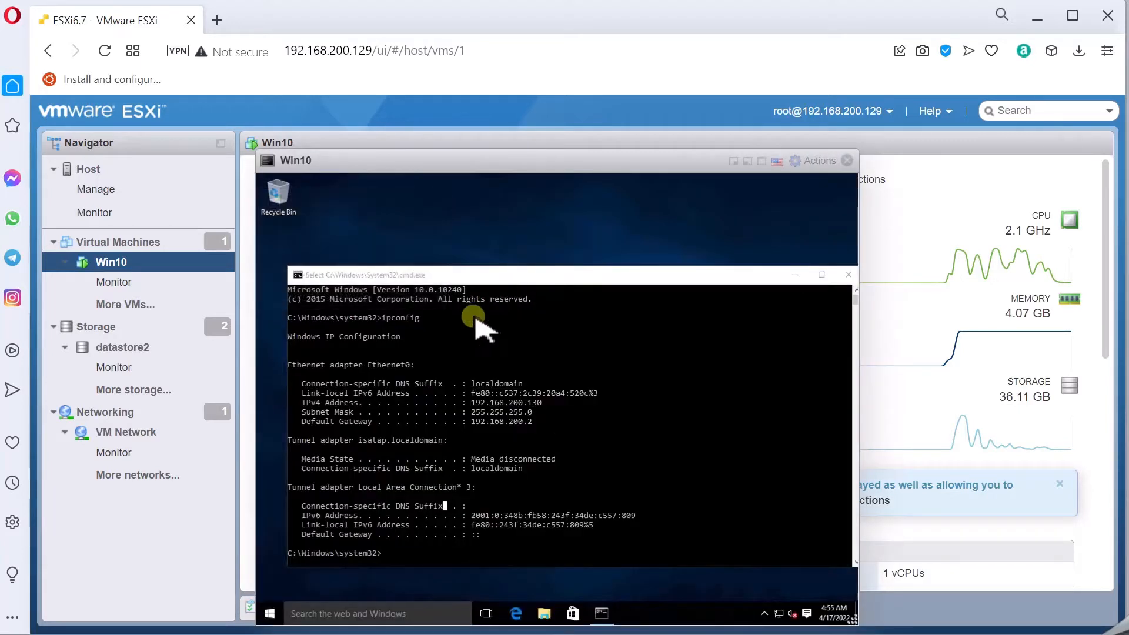
{"action": "right_click", "coordinate": [781, 613]}
{"action": "left_click", "coordinate": [792, 606]}
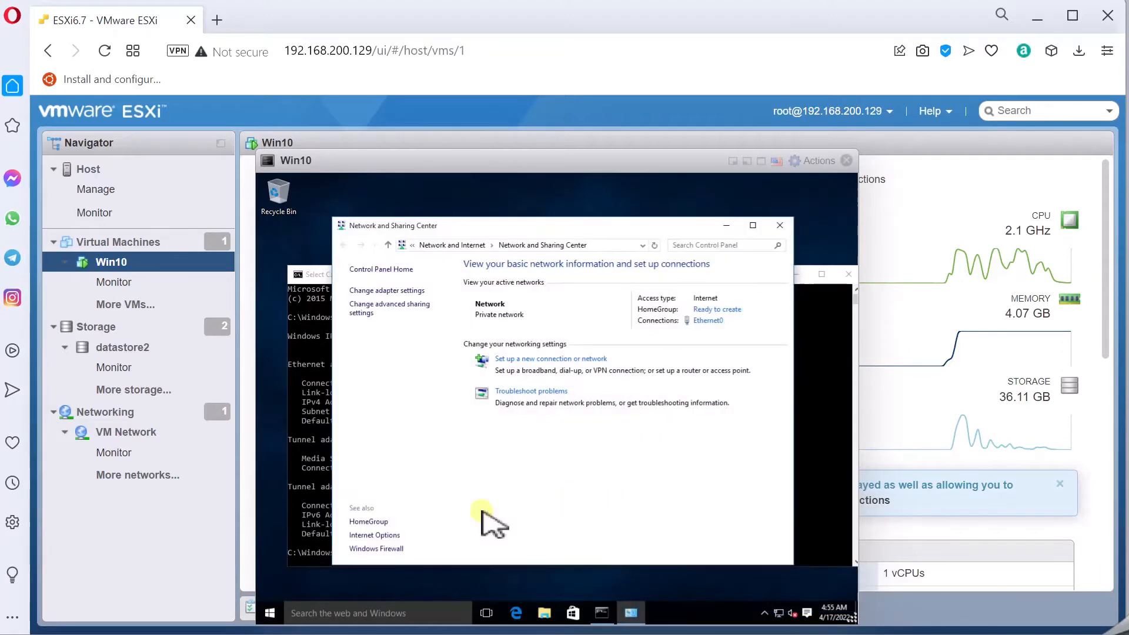
{"action": "left_click", "coordinate": [380, 291]}
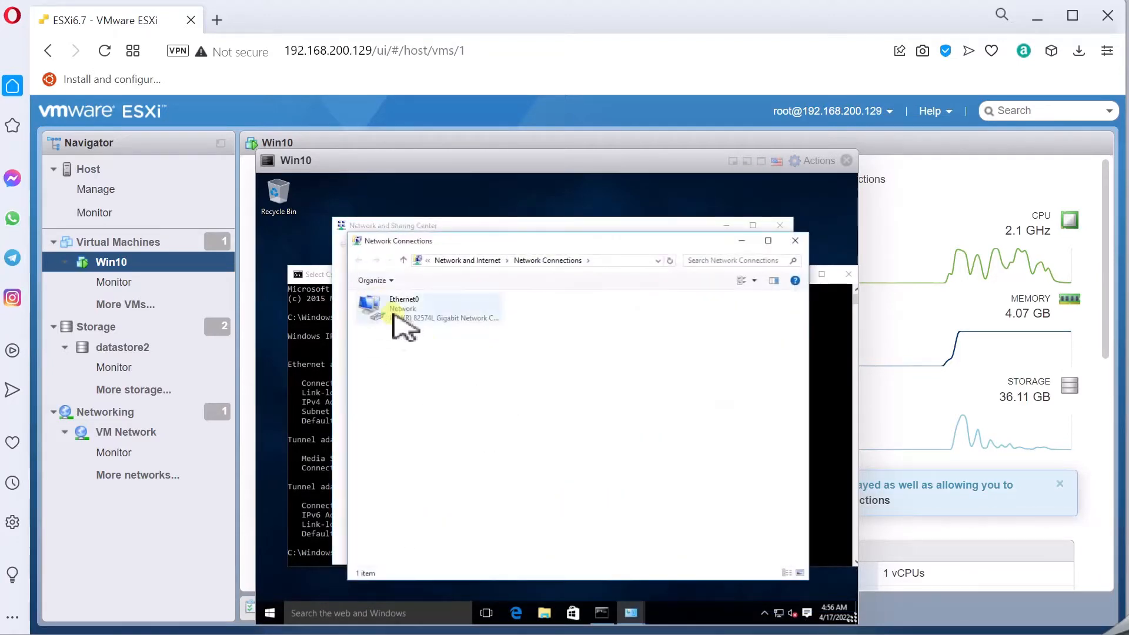
{"action": "left_click", "coordinate": [796, 241]}
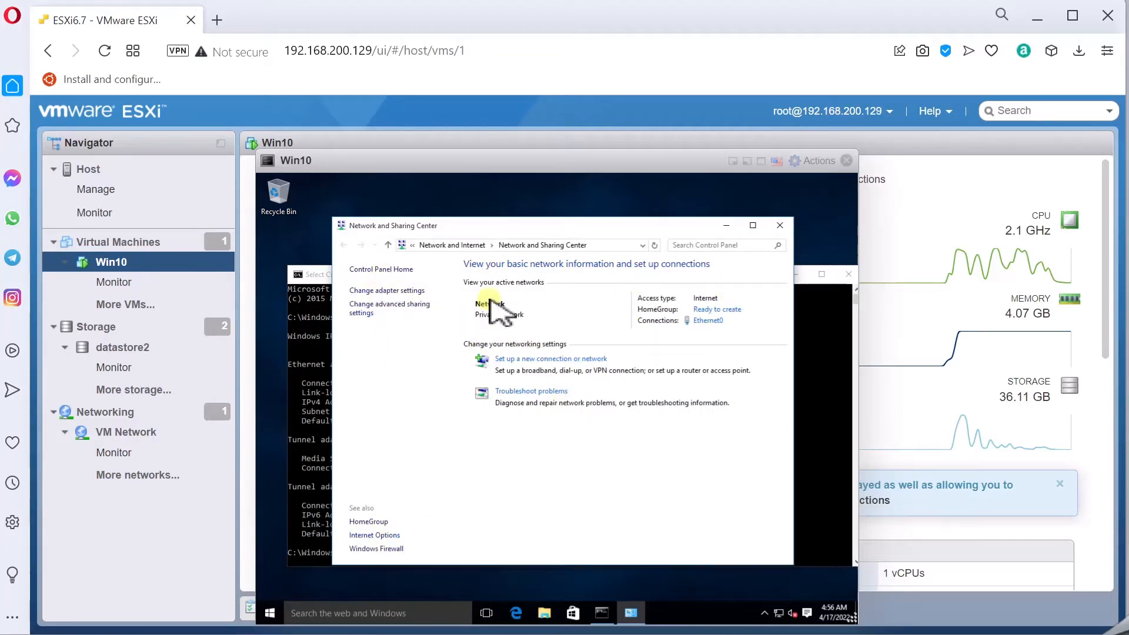
Step: Turn Windows Firewall off for both private and public networks and save
{"action": "left_click", "coordinate": [383, 549]}
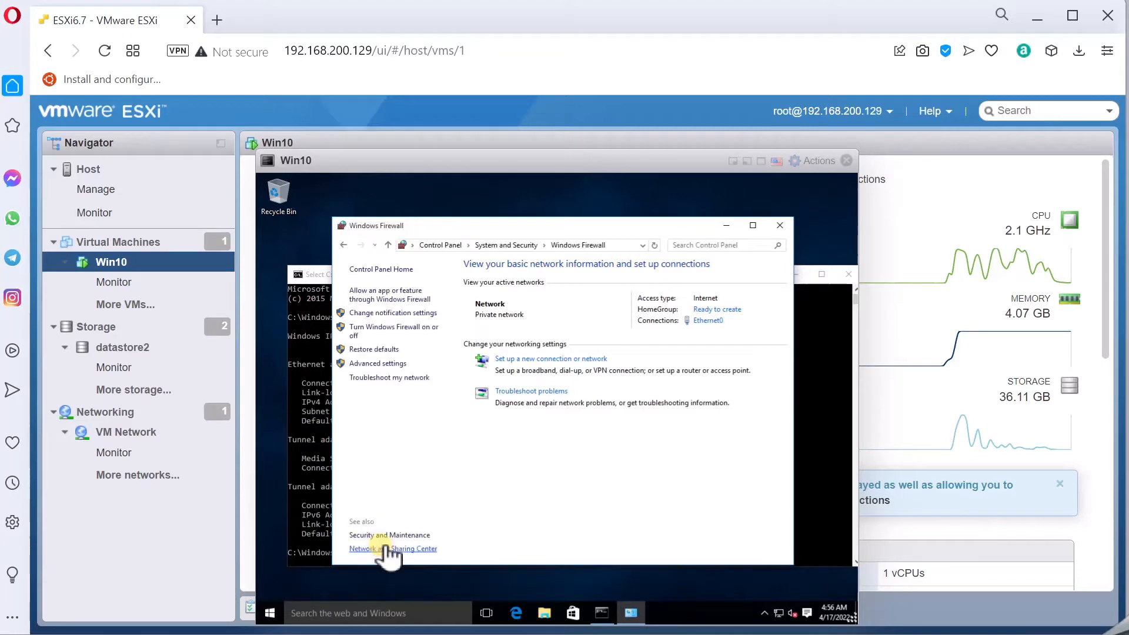
{"action": "left_click", "coordinate": [368, 328]}
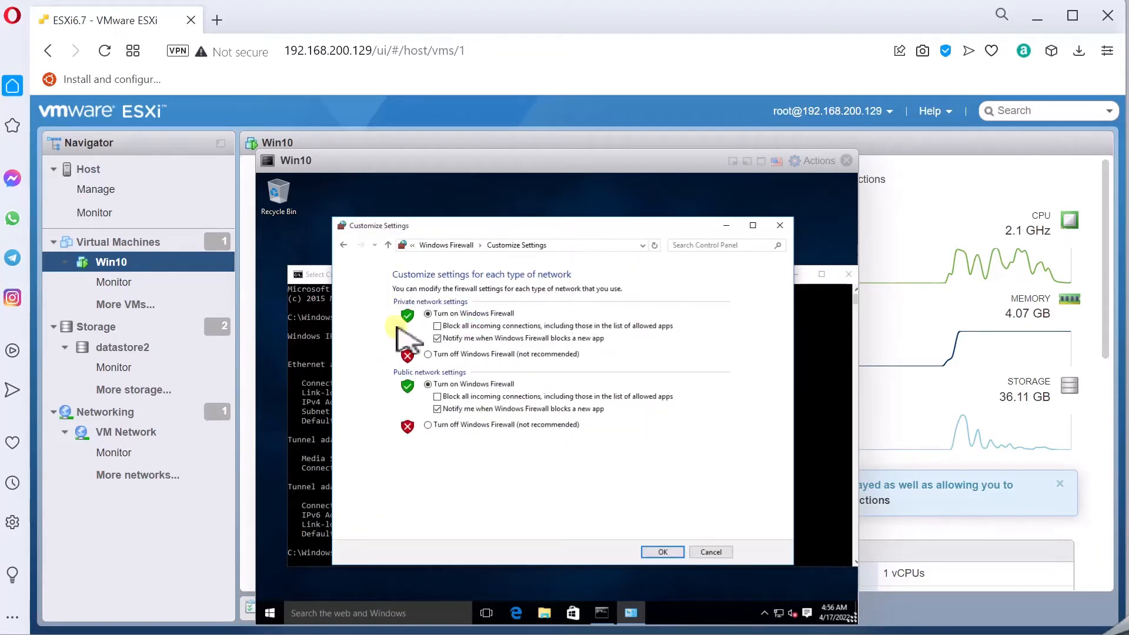
{"action": "left_click", "coordinate": [450, 355]}
{"action": "left_click", "coordinate": [449, 426]}
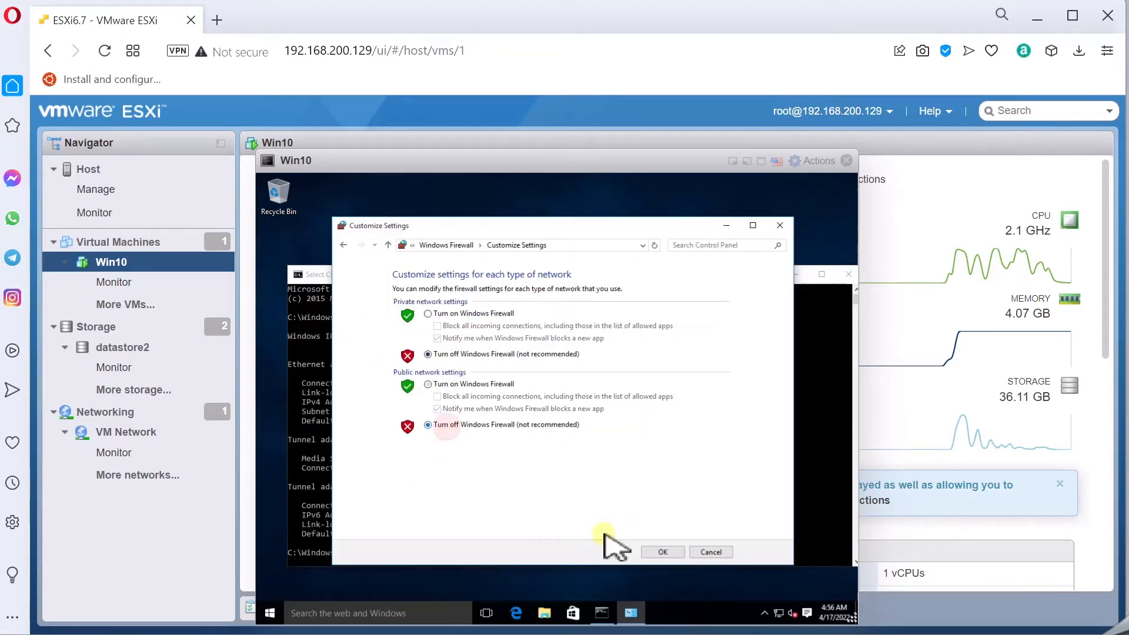
{"action": "left_click", "coordinate": [661, 552]}
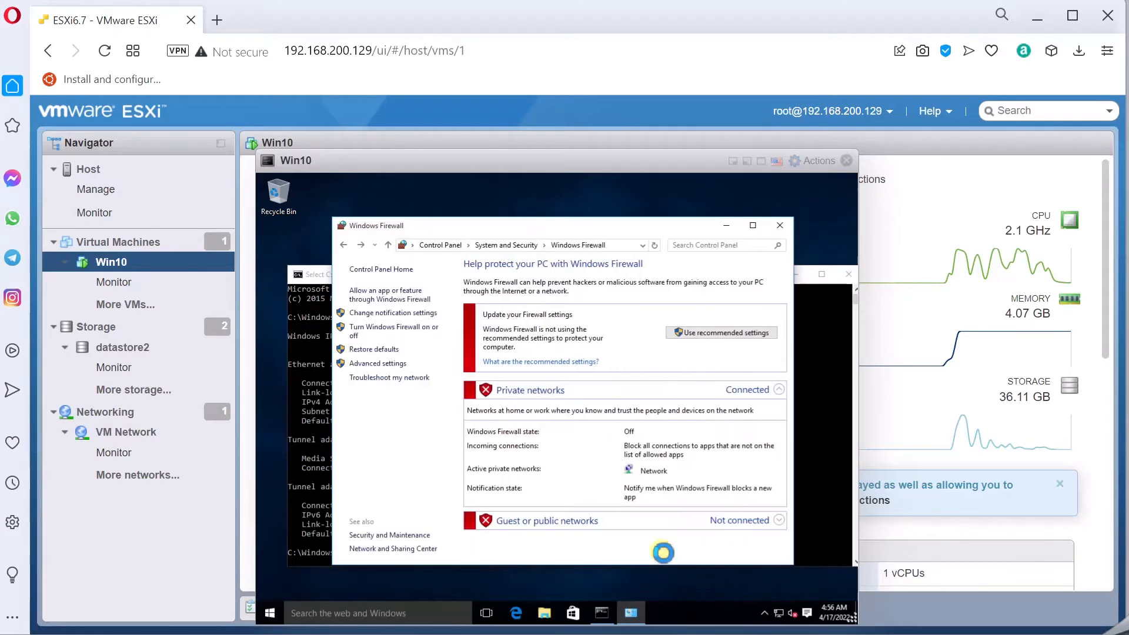
{"action": "left_click", "coordinate": [782, 228]}
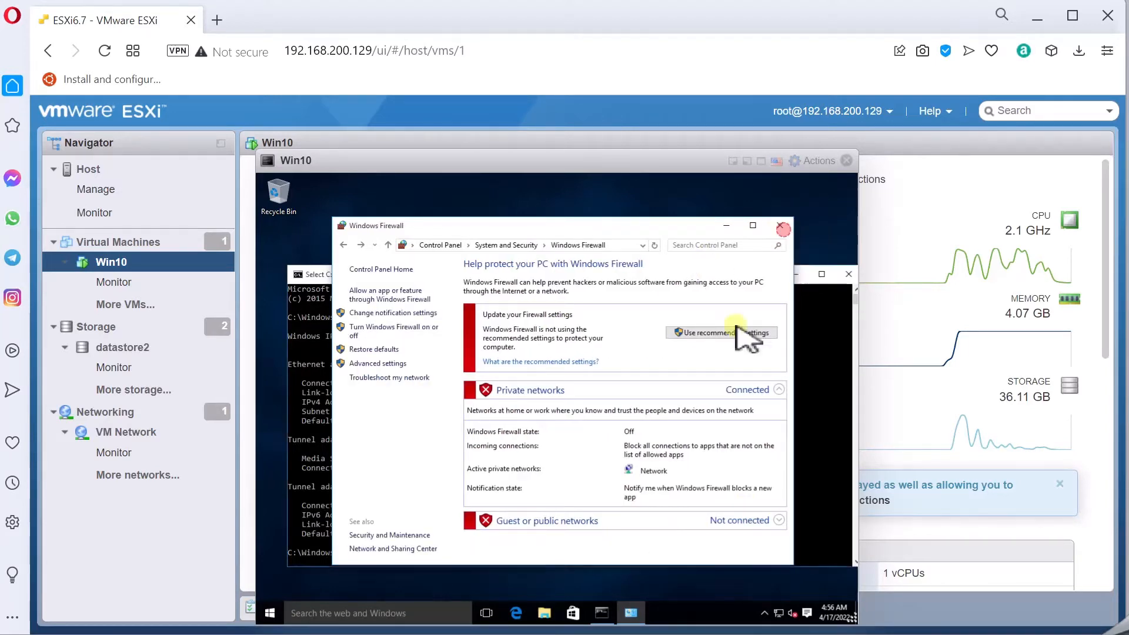
Step: Through This PC > Properties, select Allow remote connections on the Remote tab of System Properties, accepting the sleep warning
{"action": "left_click", "coordinate": [545, 613]}
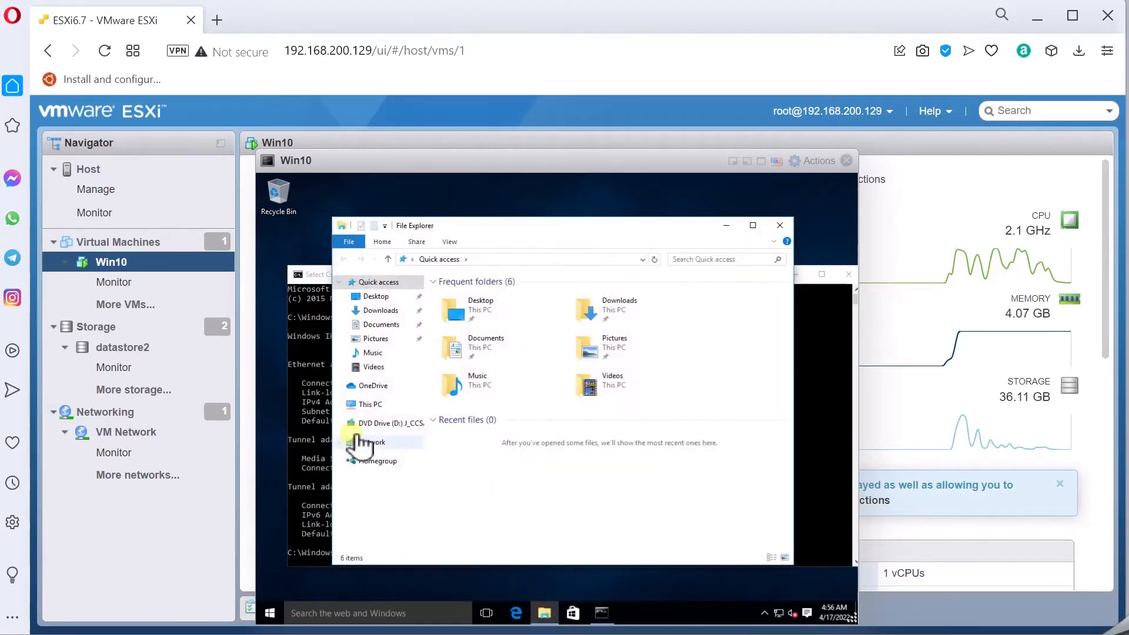
{"action": "left_click", "coordinate": [370, 406]}
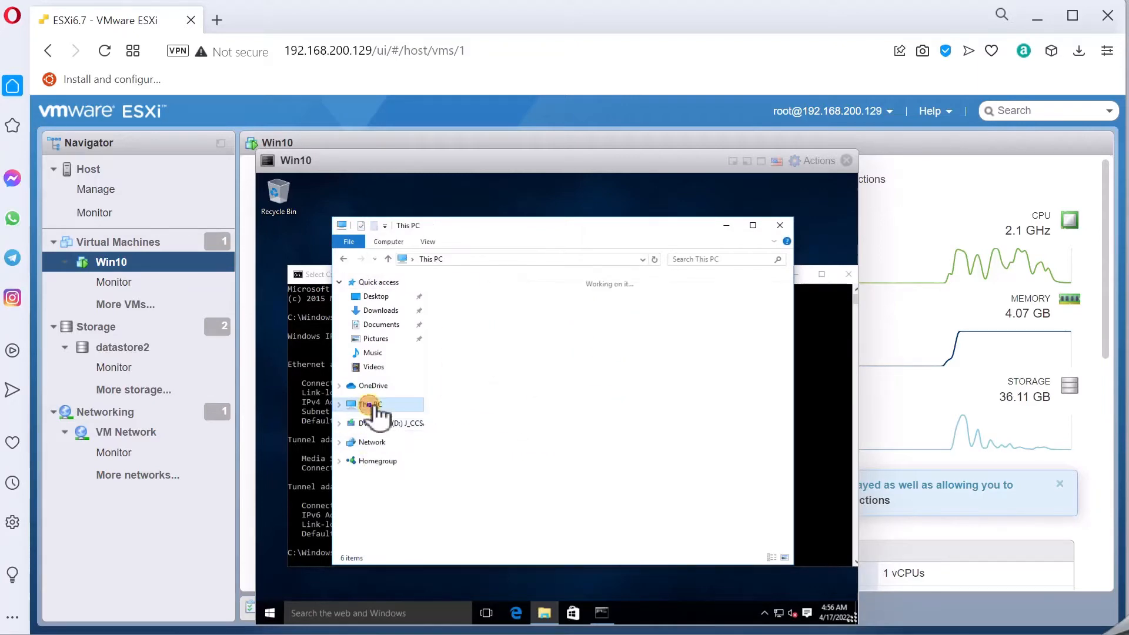
{"action": "right_click", "coordinate": [372, 406]}
{"action": "left_click", "coordinate": [440, 560]}
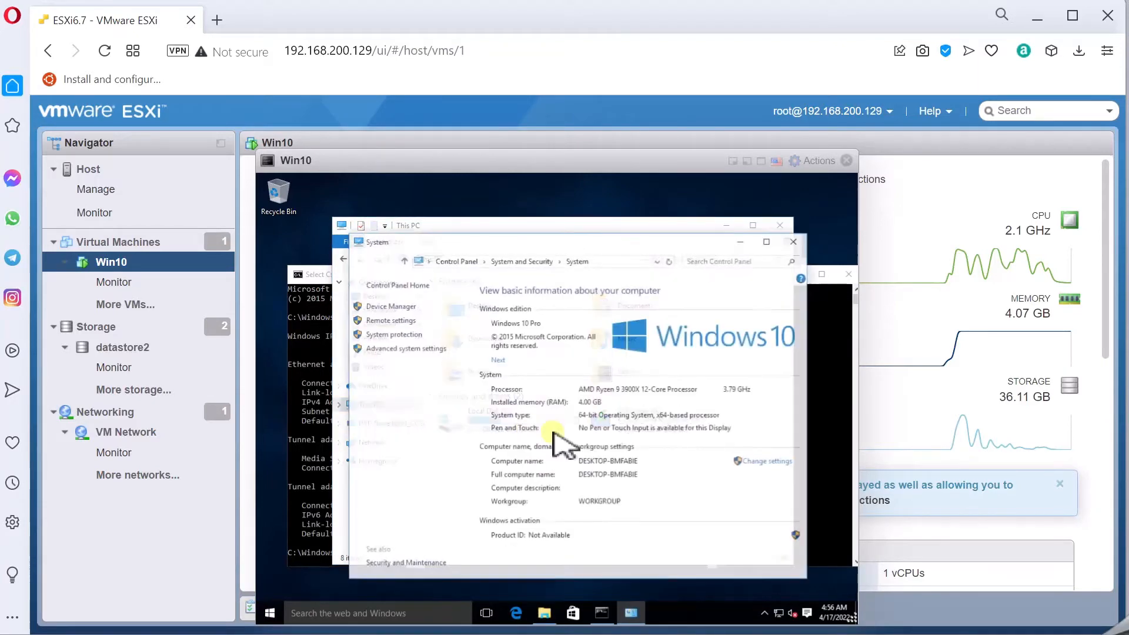
{"action": "left_click", "coordinate": [756, 462]}
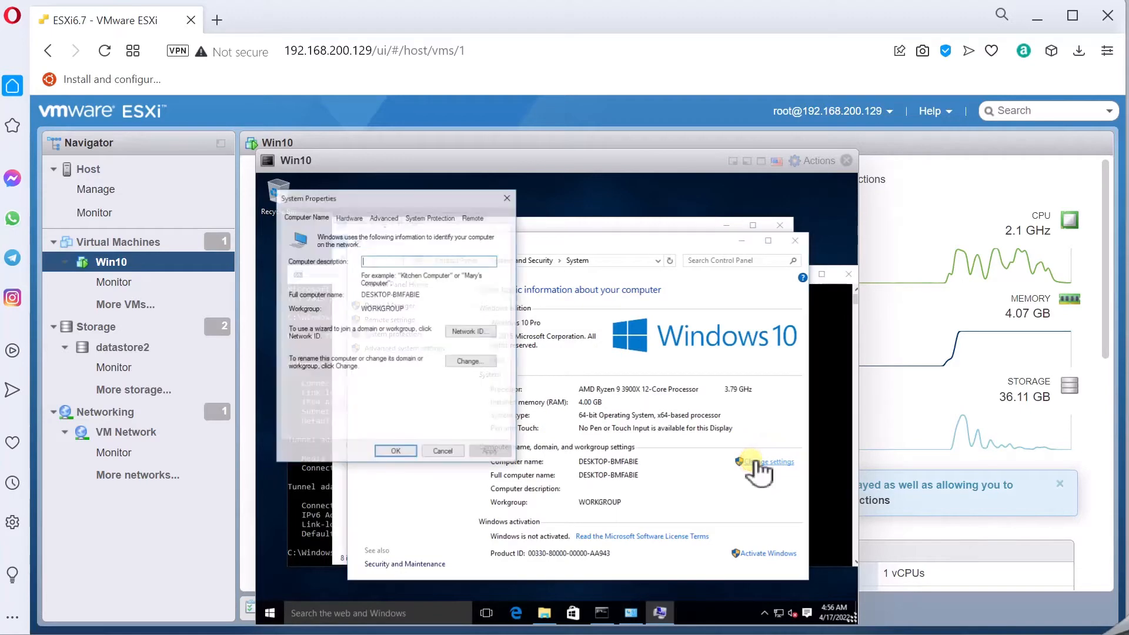
{"action": "left_click", "coordinate": [474, 218]}
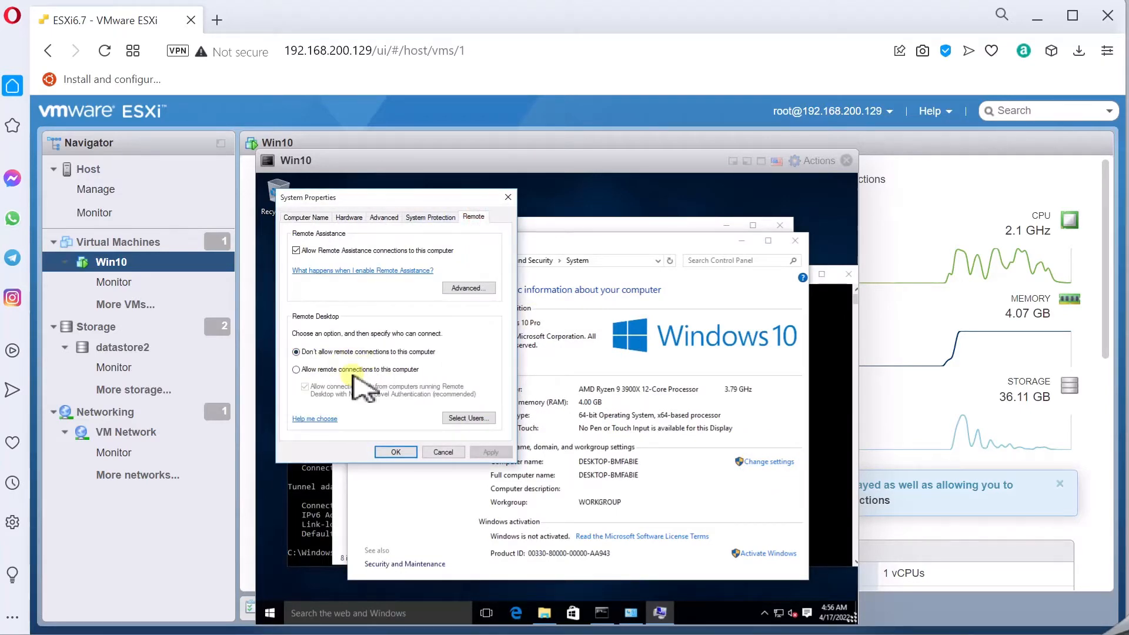
{"action": "left_click", "coordinate": [353, 371]}
{"action": "left_click", "coordinate": [385, 288]}
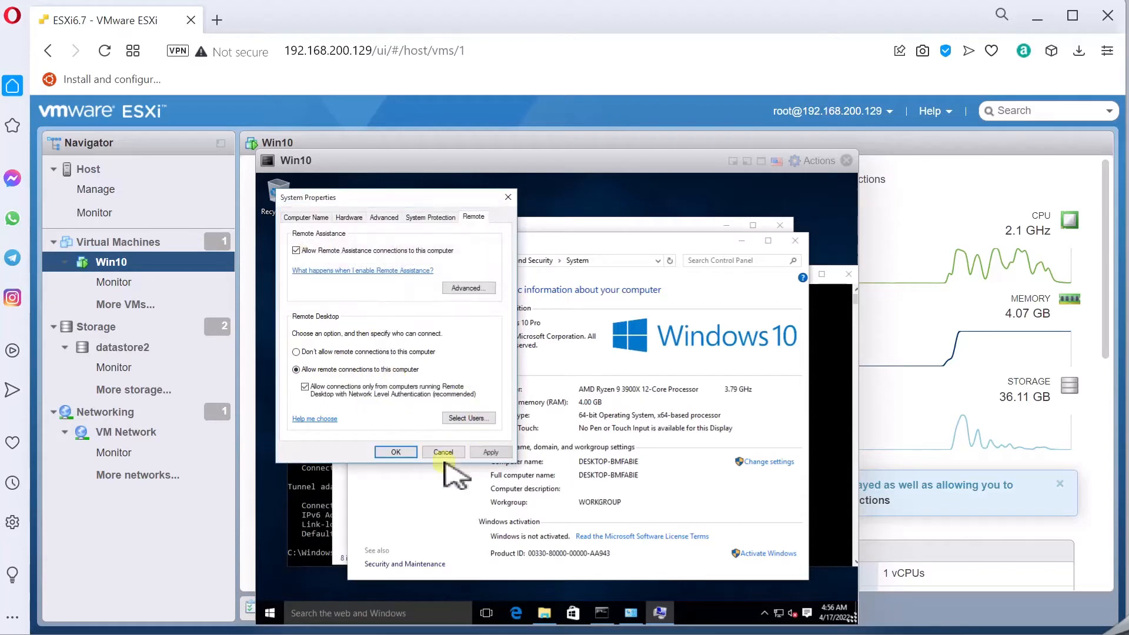
{"action": "left_click", "coordinate": [394, 453]}
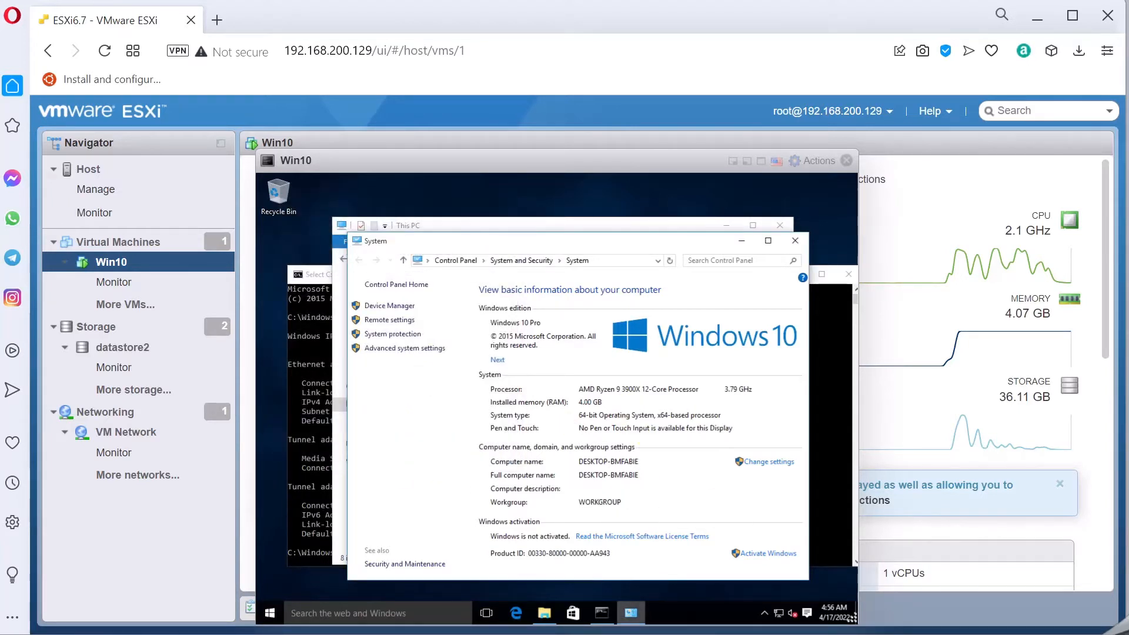
{"action": "mouse_move", "coordinate": [631, 613]}
Step: Launch Remote Desktop Connection and start connecting to 192.168.200.130
{"action": "key", "text": "super"}
{"action": "type", "text": "re"}
{"action": "key", "text": "Return"}
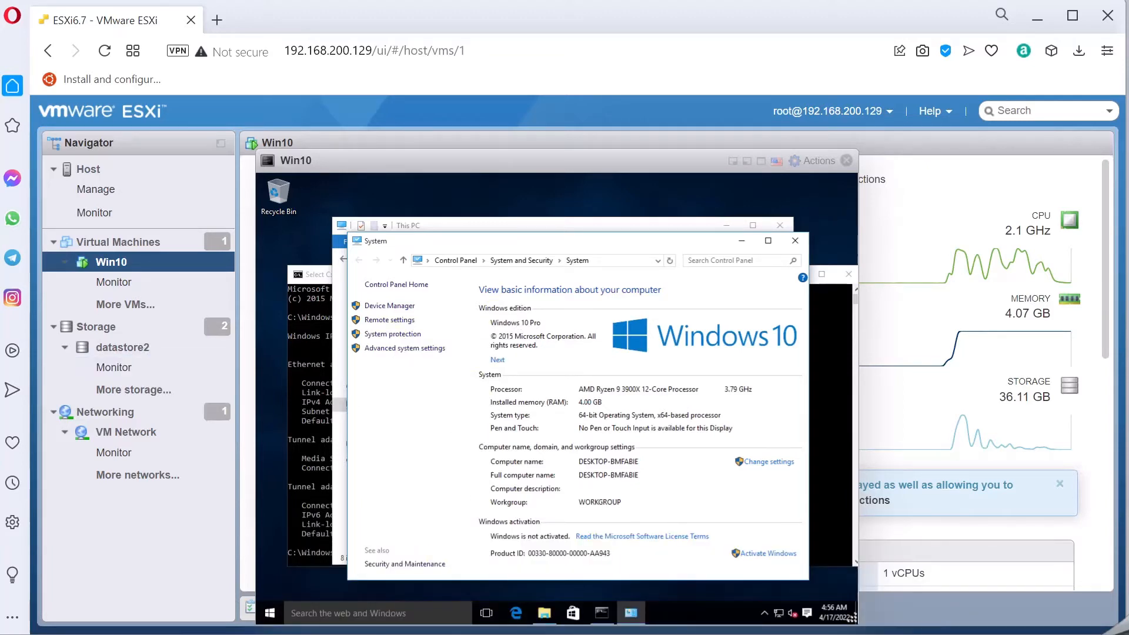
{"action": "left_click_drag", "start_coordinate": [354, 163], "coordinate": [464, 168]}
{"action": "type", "text": "192.168.200.130"}
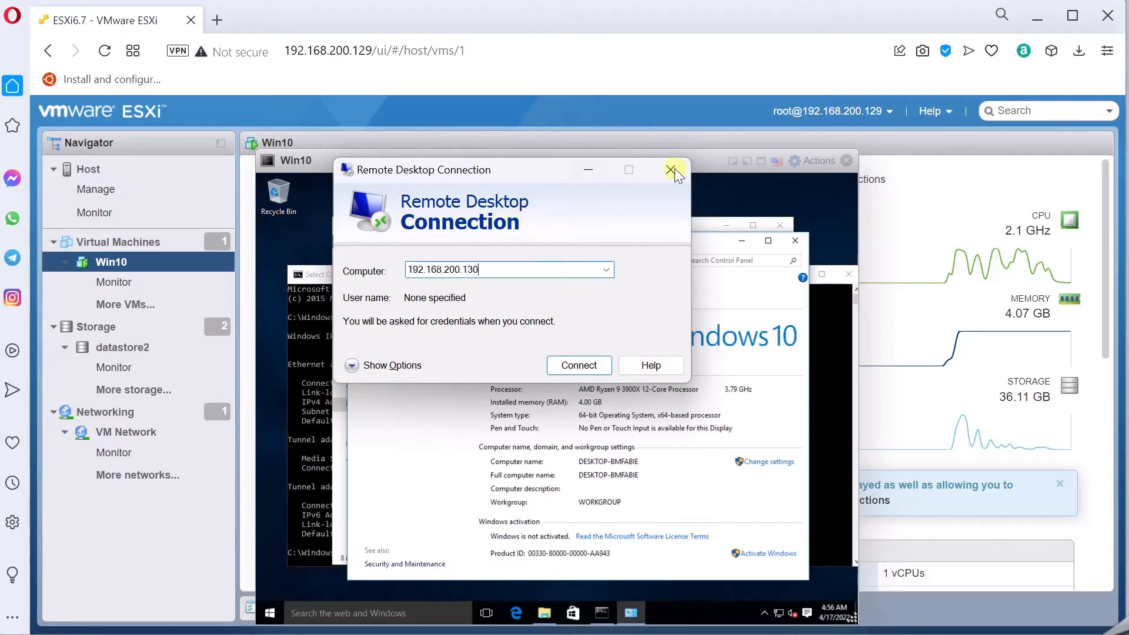
{"action": "left_click", "coordinate": [579, 365]}
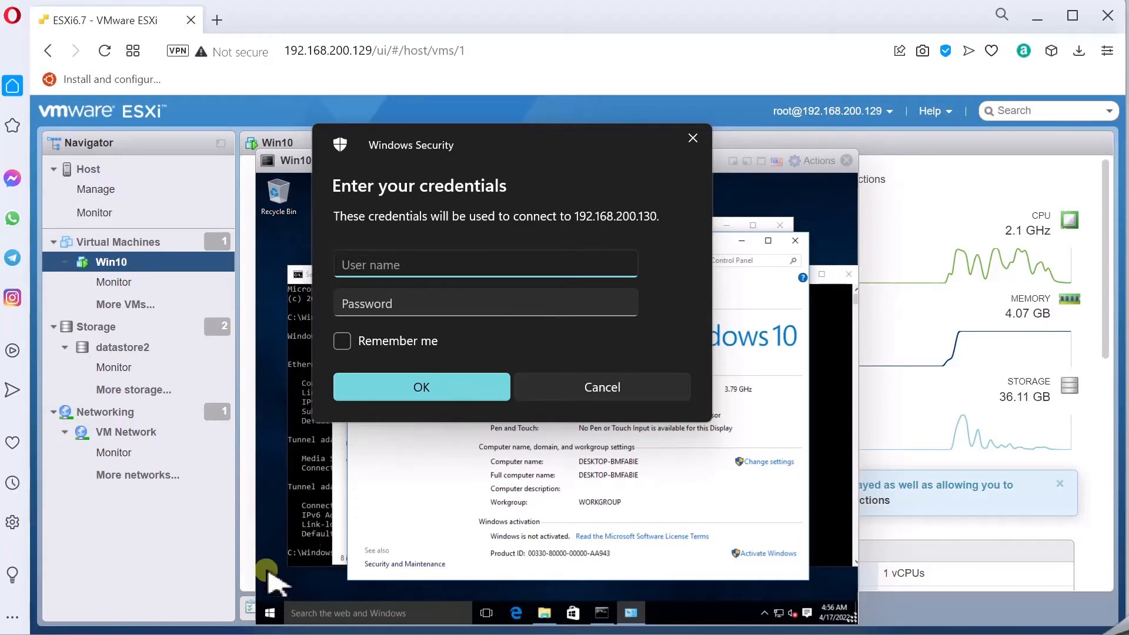
Step: Run whoami in the VM's command window and select the account name shown
{"action": "left_click", "coordinate": [302, 535]}
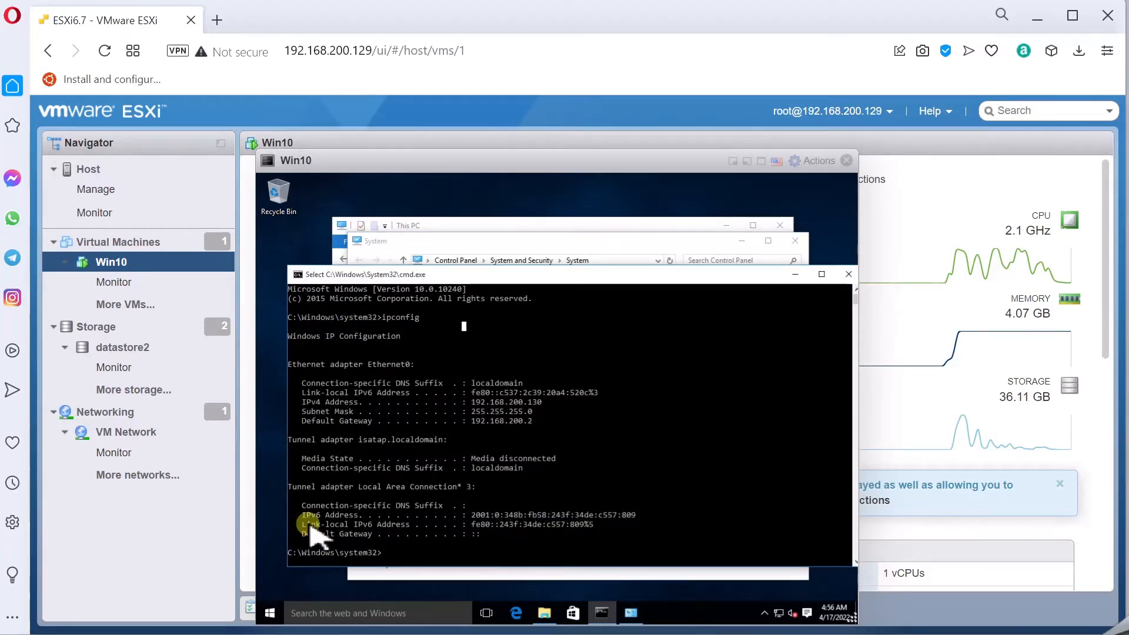
{"action": "type", "text": "who"}
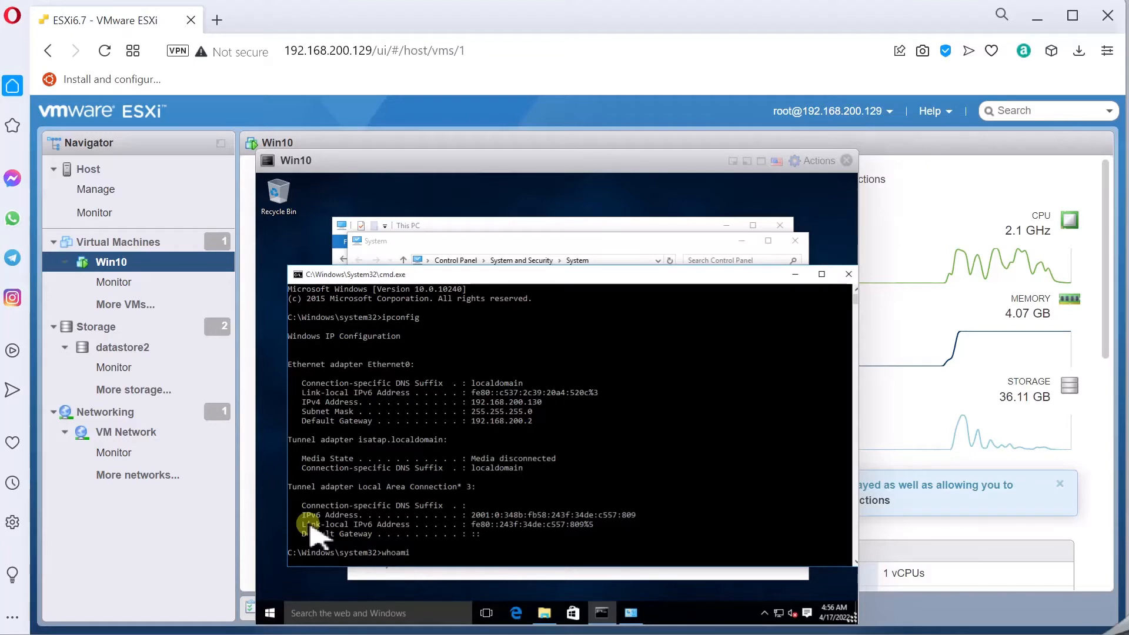
{"action": "type", "text": "ami"}
{"action": "key", "text": "Return"}
{"action": "left_click", "coordinate": [364, 542]}
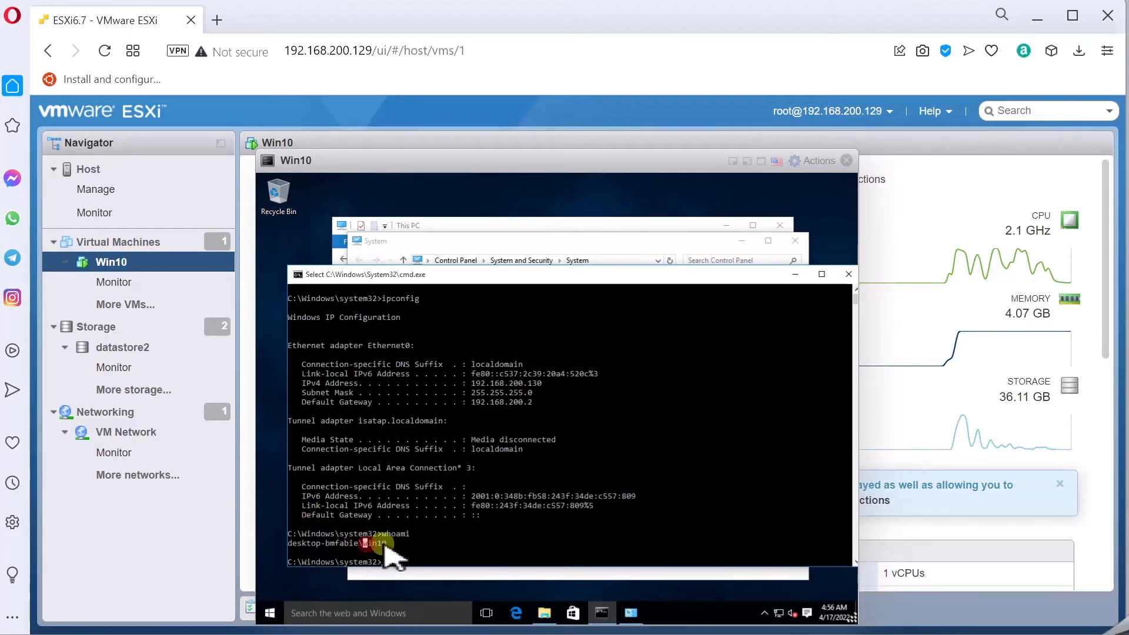
{"action": "left_click_drag", "start_coordinate": [384, 545], "coordinate": [388, 544]}
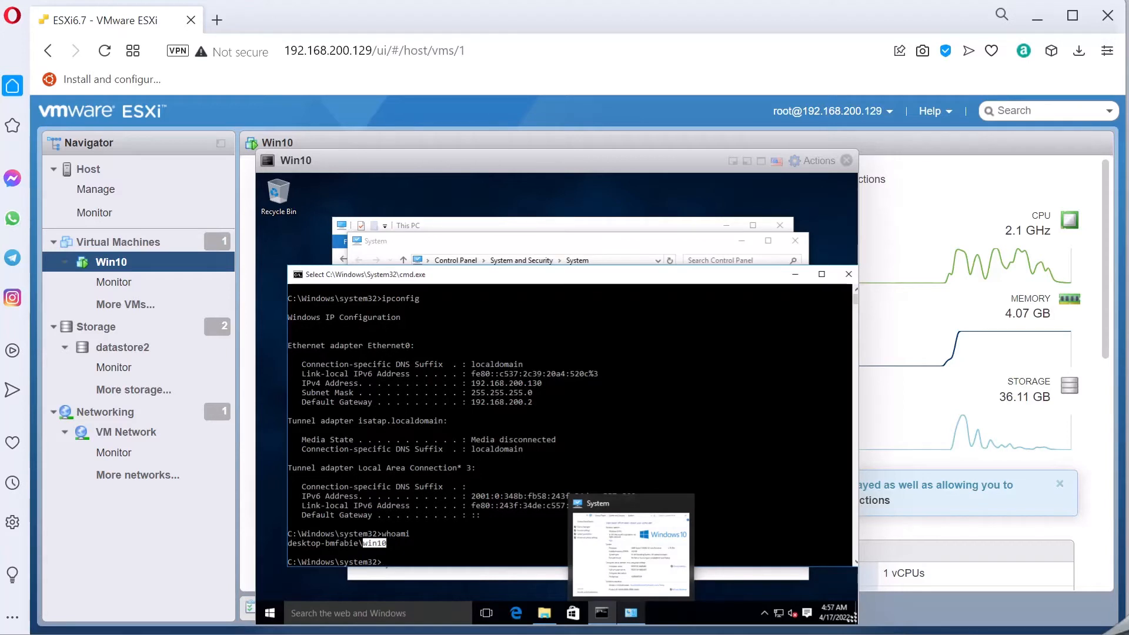
Step: Submit the VM user's name and password in the Remote Desktop sign-in prompt
{"action": "key", "text": "alt+Tab"}
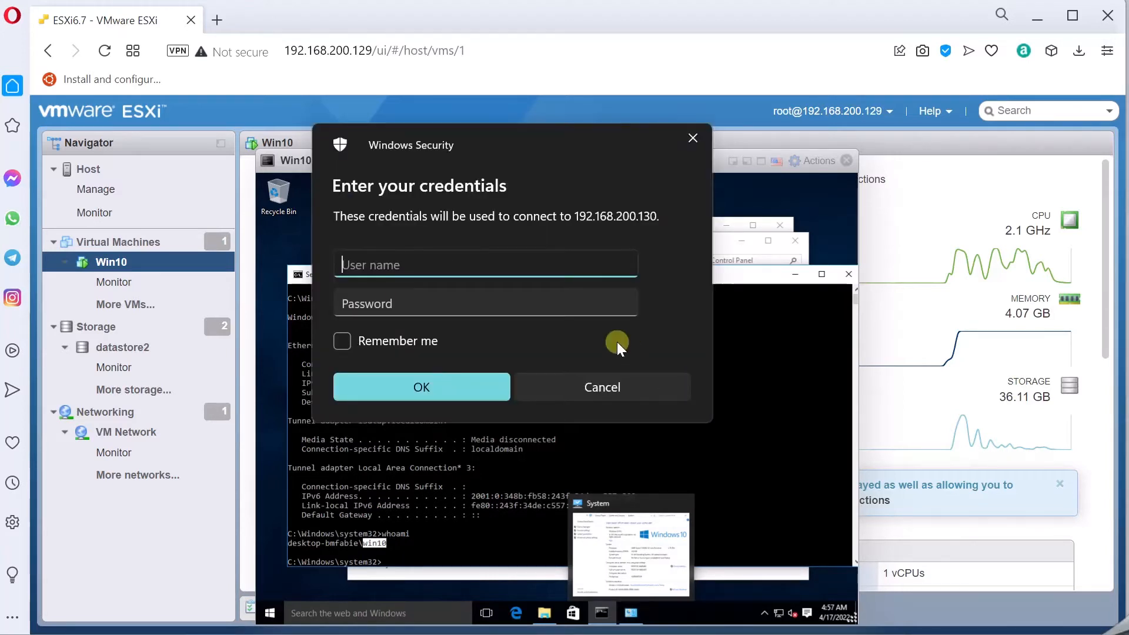
{"action": "type", "text": "win10"}
{"action": "key", "text": "Tab"}
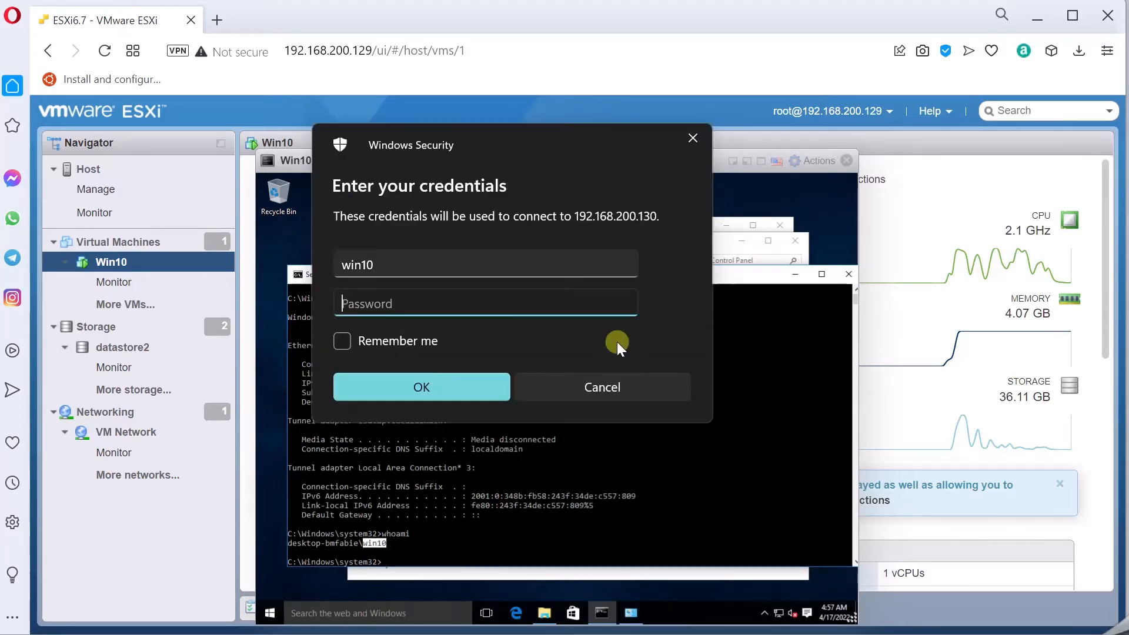
{"action": "type", "text": "12345678"}
{"action": "key", "text": "Return"}
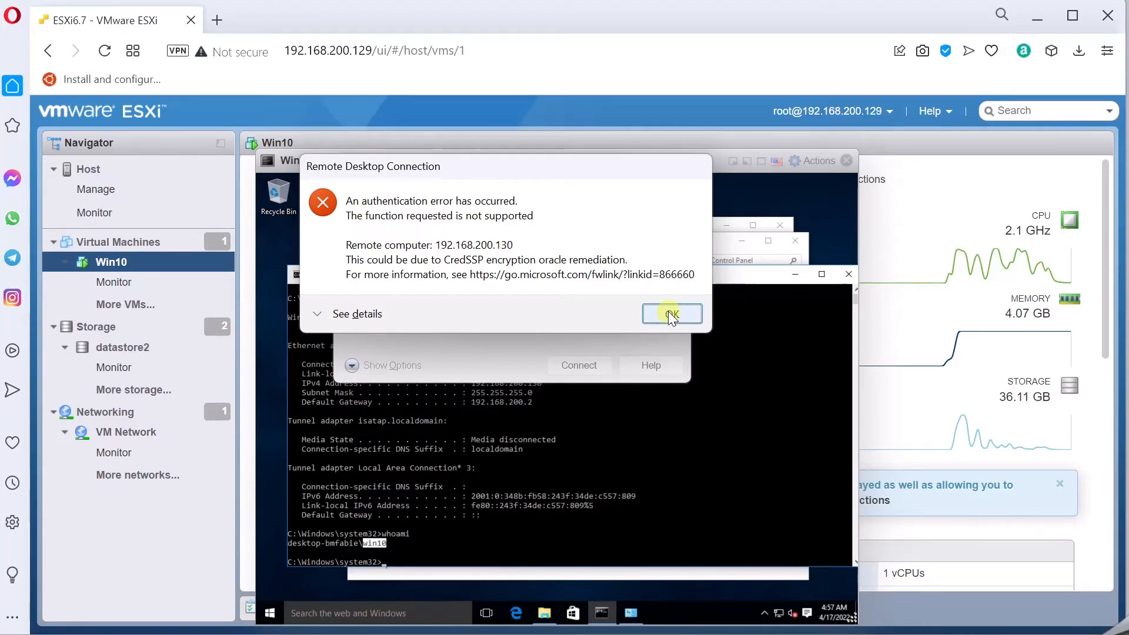
Step: Expand and collapse the CredSSP error details, dismiss the error, and minimize Remote Desktop Connection
{"action": "left_click", "coordinate": [358, 319]}
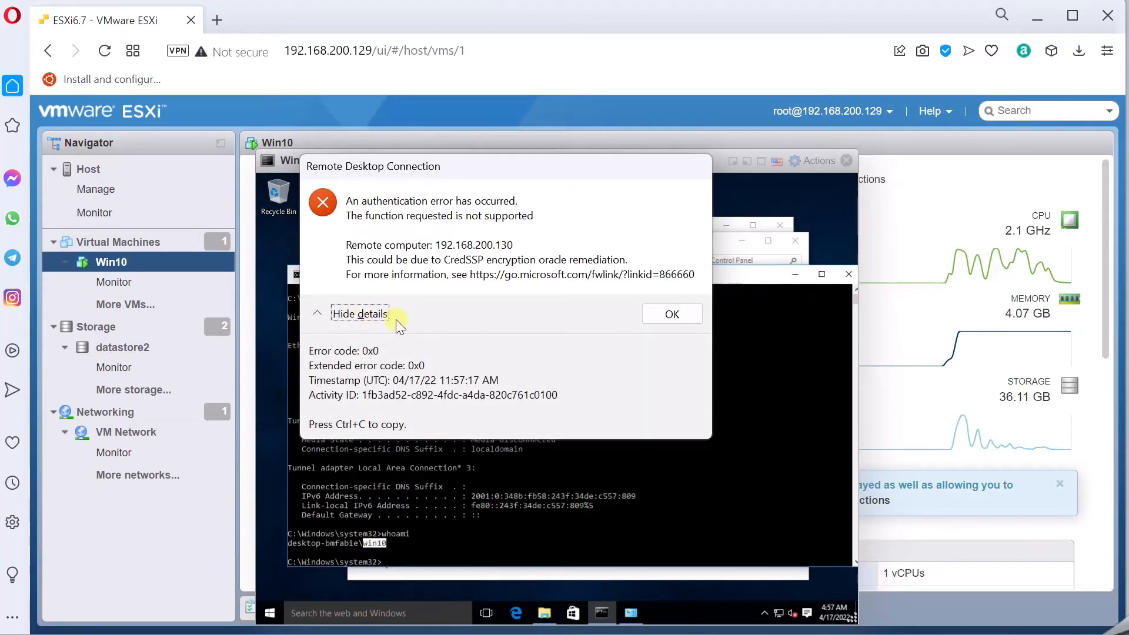
{"action": "left_click", "coordinate": [365, 316]}
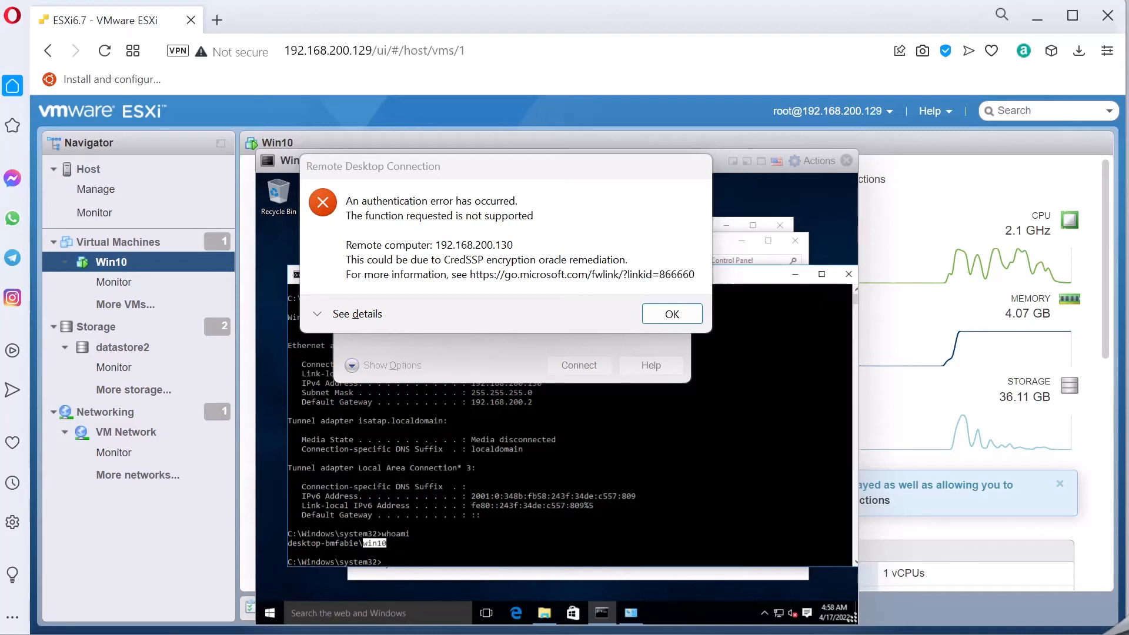
{"action": "left_click", "coordinate": [676, 313]}
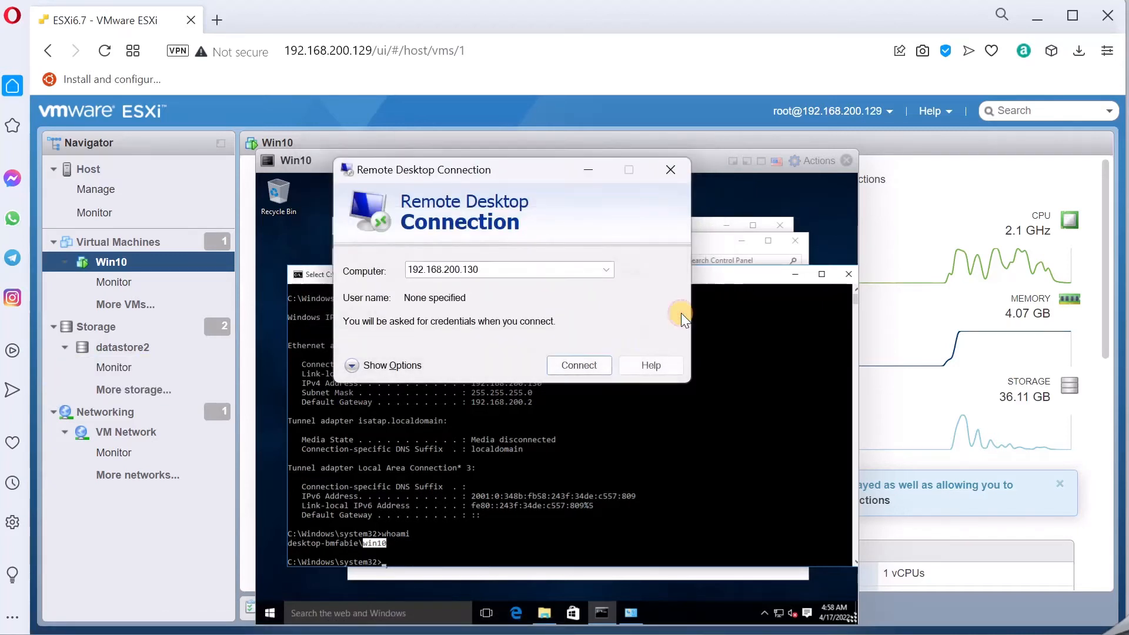
{"action": "left_click", "coordinate": [583, 170]}
Step: Launch gpedit.msc from Windows search and bring the Group Policy editor fully on screen
{"action": "left_click", "coordinate": [277, 612]}
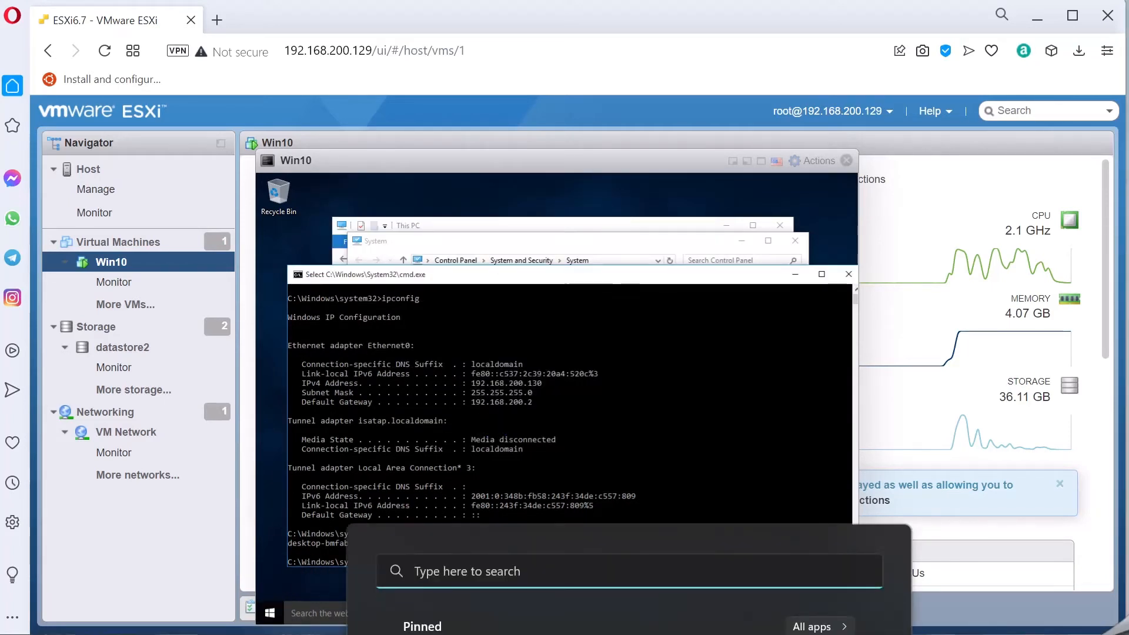
{"action": "type", "text": "gpedit/"}
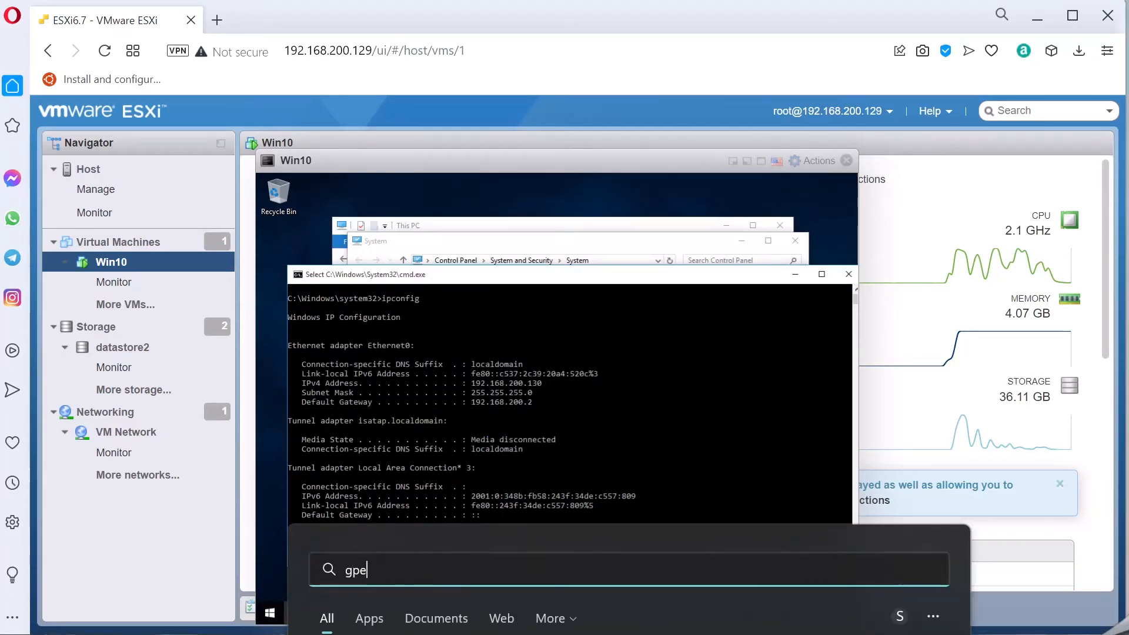
{"action": "key", "text": "BackSpace"}
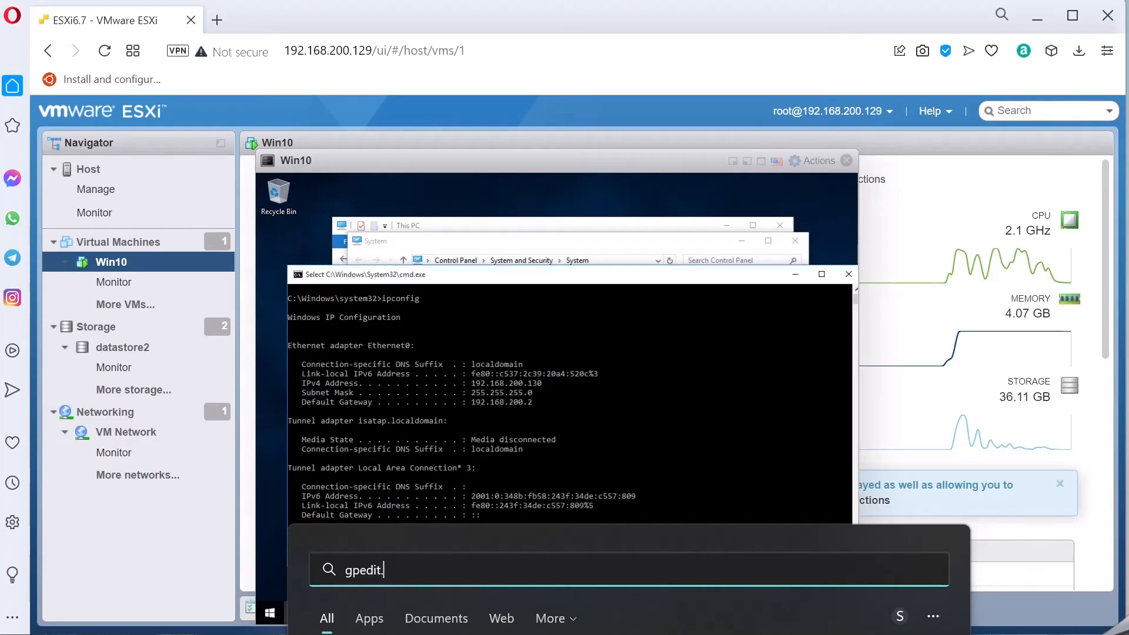
{"action": "type", "text": ".msc"}
{"action": "key", "text": "Return"}
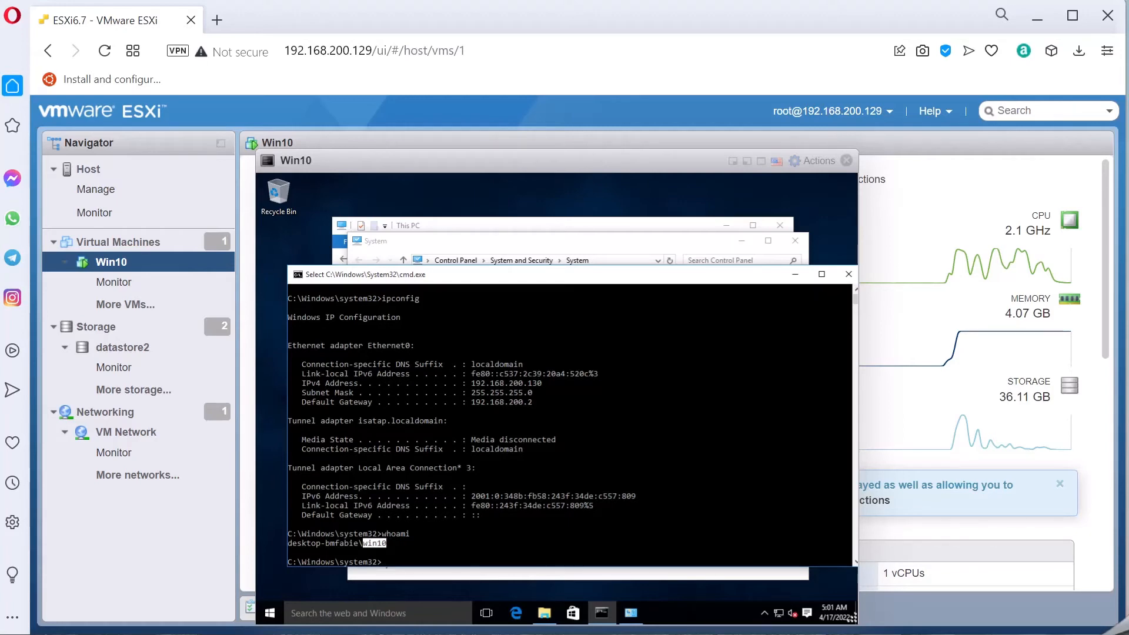
{"action": "left_click_drag", "start_coordinate": [0, 94], "coordinate": [642, 126]}
Step: Open the Encryption Oracle Remediation policy under Administrative Templates > System > Credentials Delegation
{"action": "left_click", "coordinate": [376, 264]}
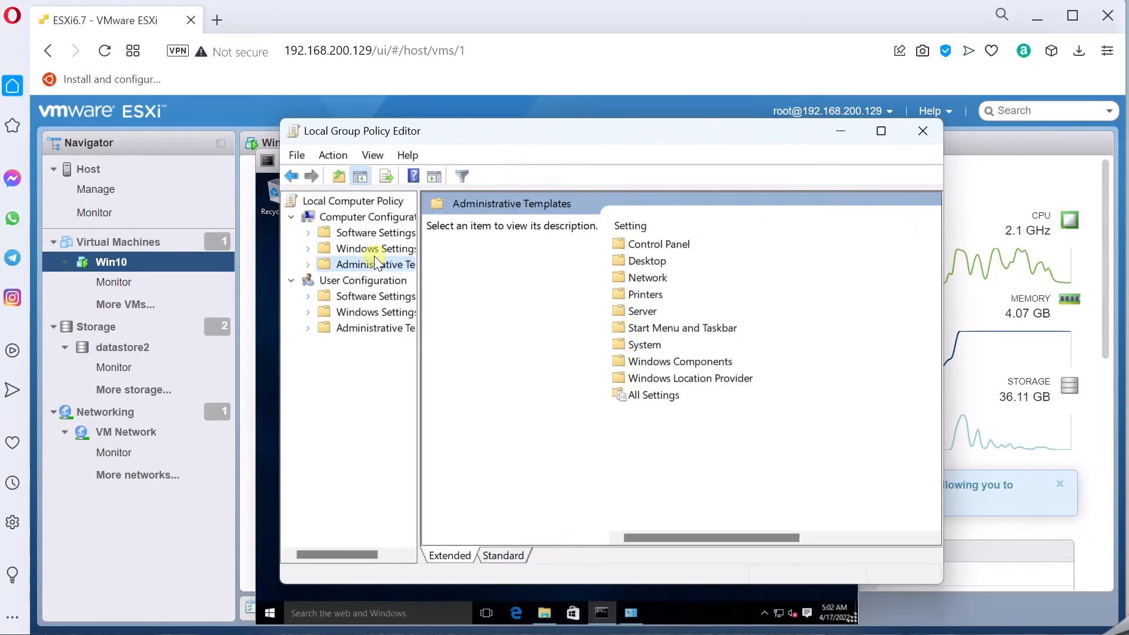
{"action": "double_click", "coordinate": [648, 345]}
{"action": "left_click", "coordinate": [648, 348]}
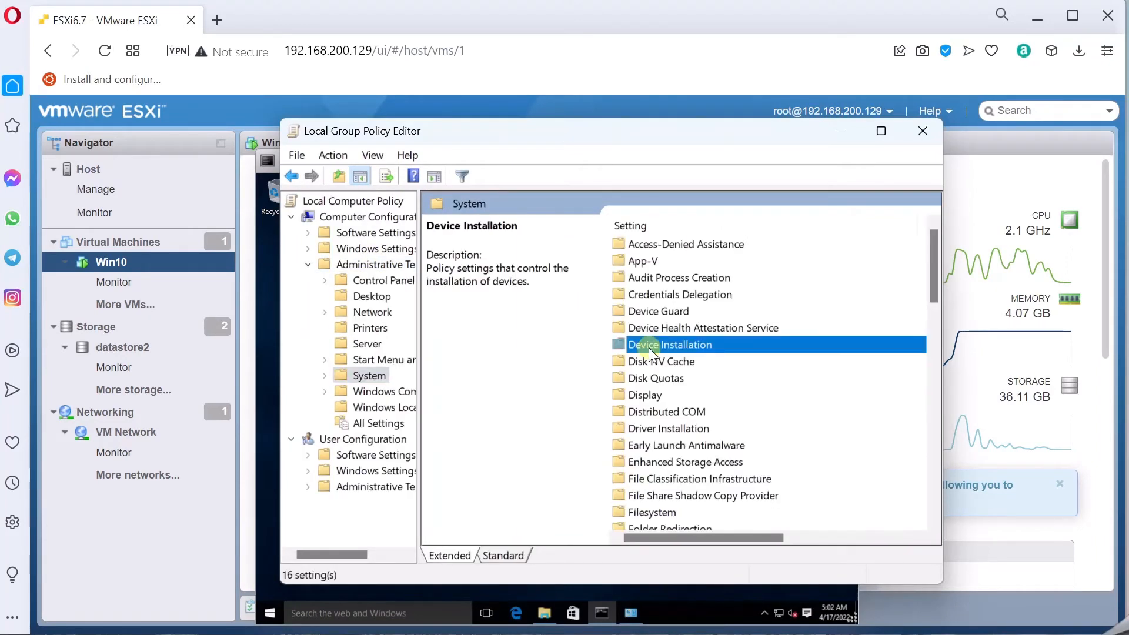
{"action": "double_click", "coordinate": [641, 294]}
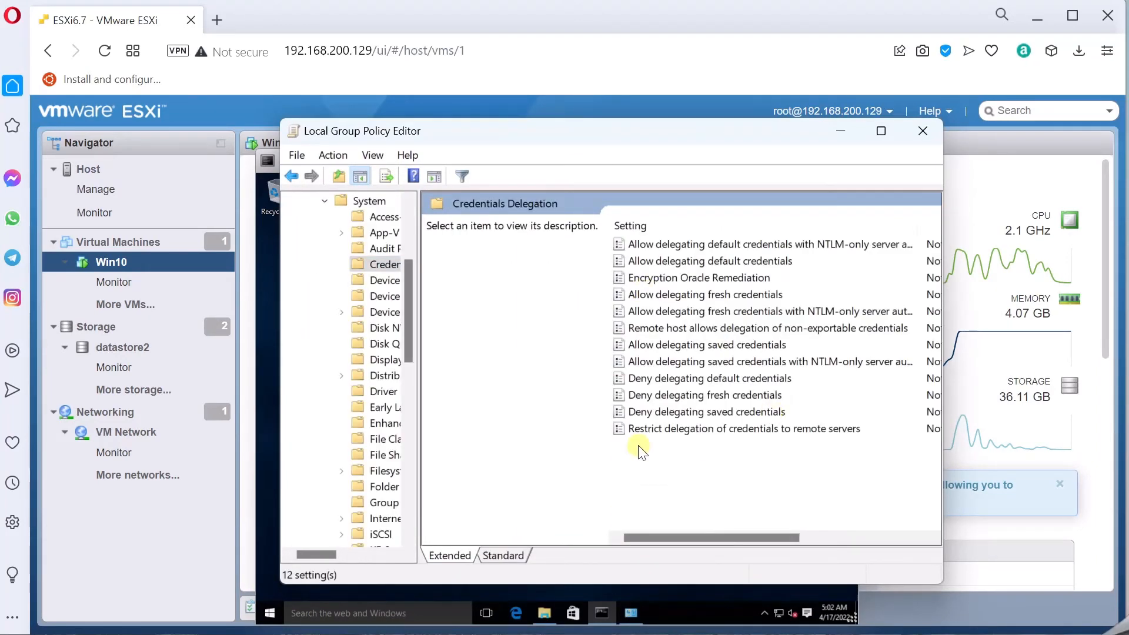
{"action": "double_click", "coordinate": [666, 278]}
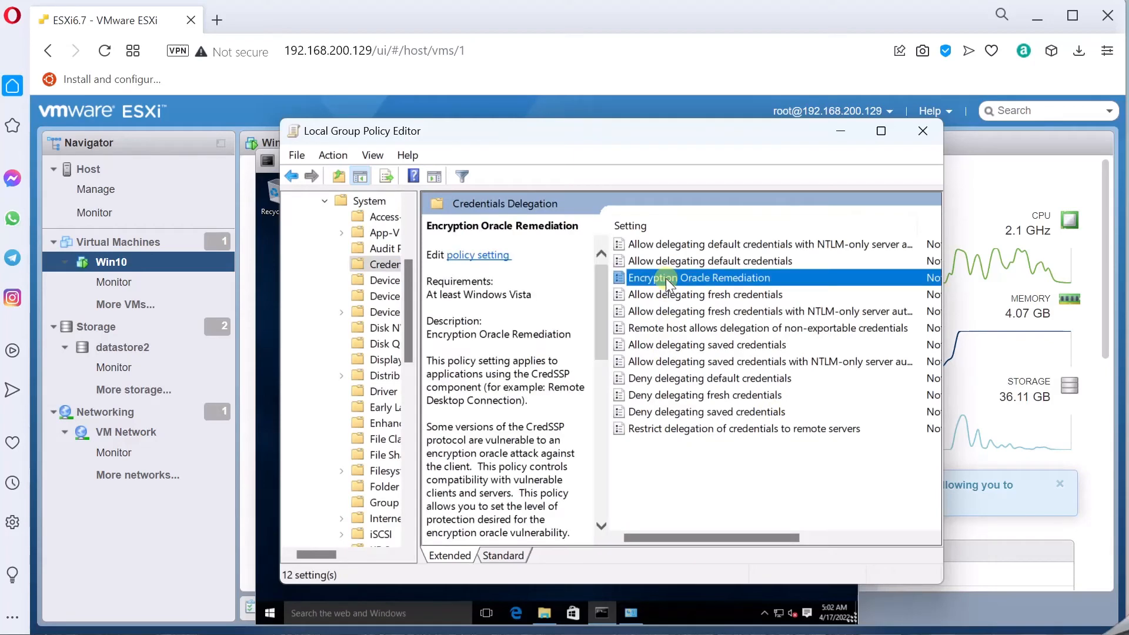
{"action": "left_click_drag", "start_coordinate": [0, 0], "coordinate": [661, 102]}
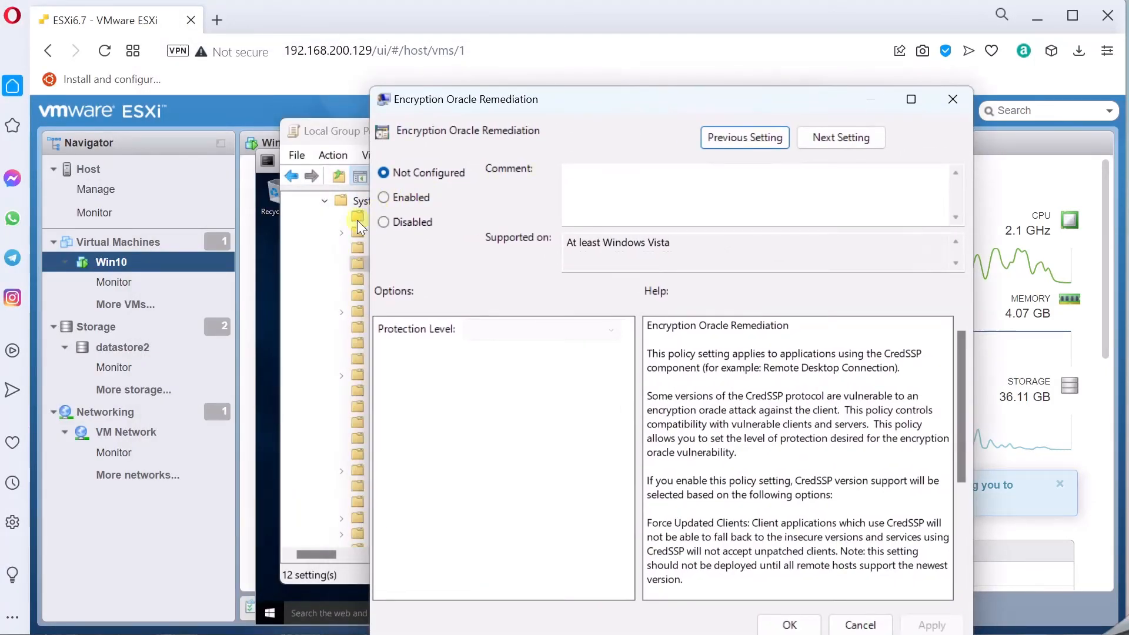
Step: Enable the policy with Protection Level Vulnerable, apply it, and confirm
{"action": "left_click", "coordinate": [383, 197]}
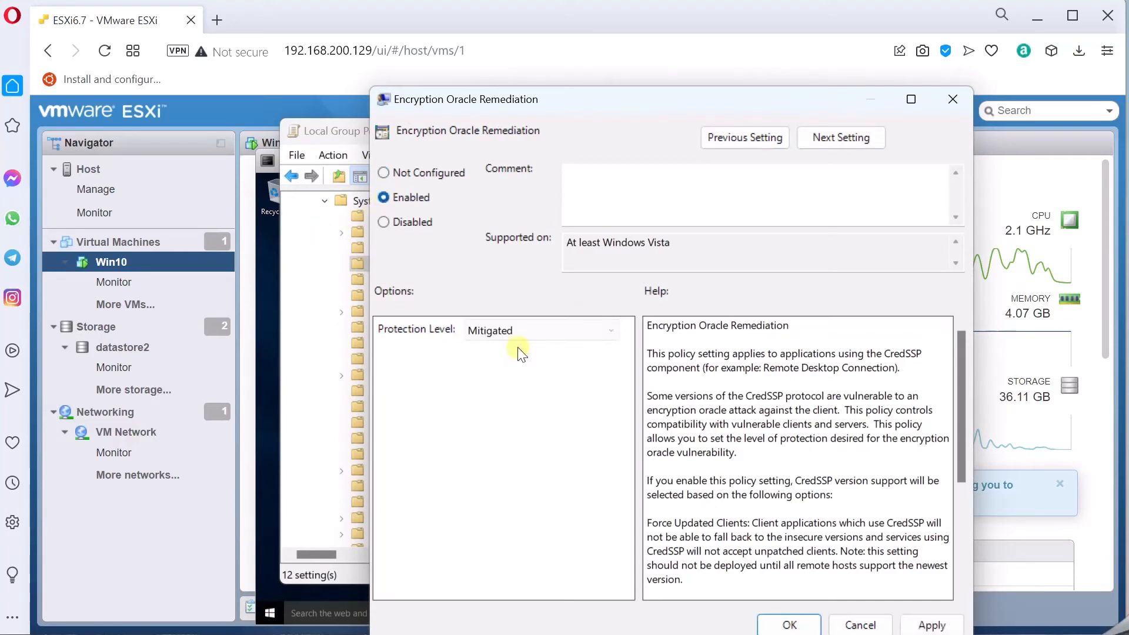
{"action": "left_click", "coordinate": [513, 323]}
{"action": "left_click", "coordinate": [517, 375]}
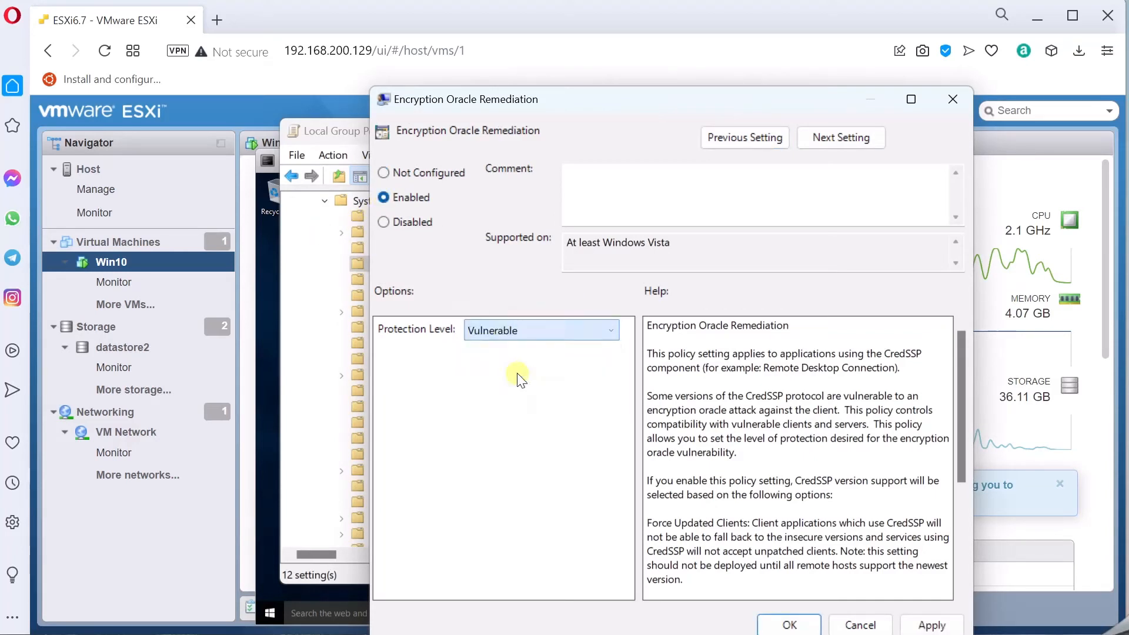
{"action": "left_click", "coordinate": [934, 626]}
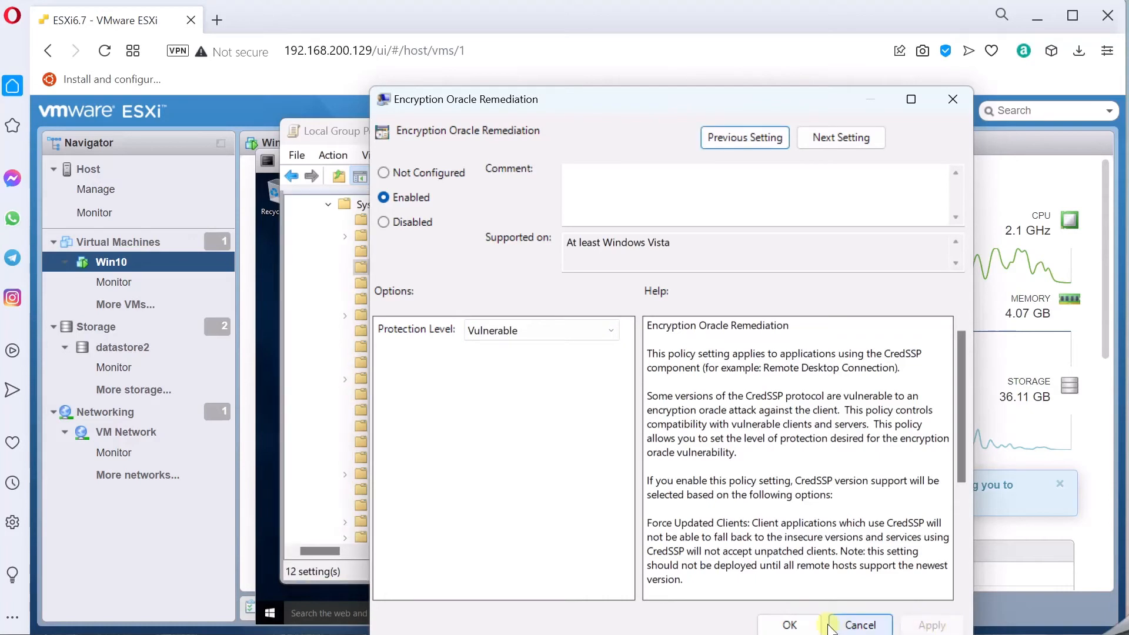
{"action": "left_click", "coordinate": [790, 625]}
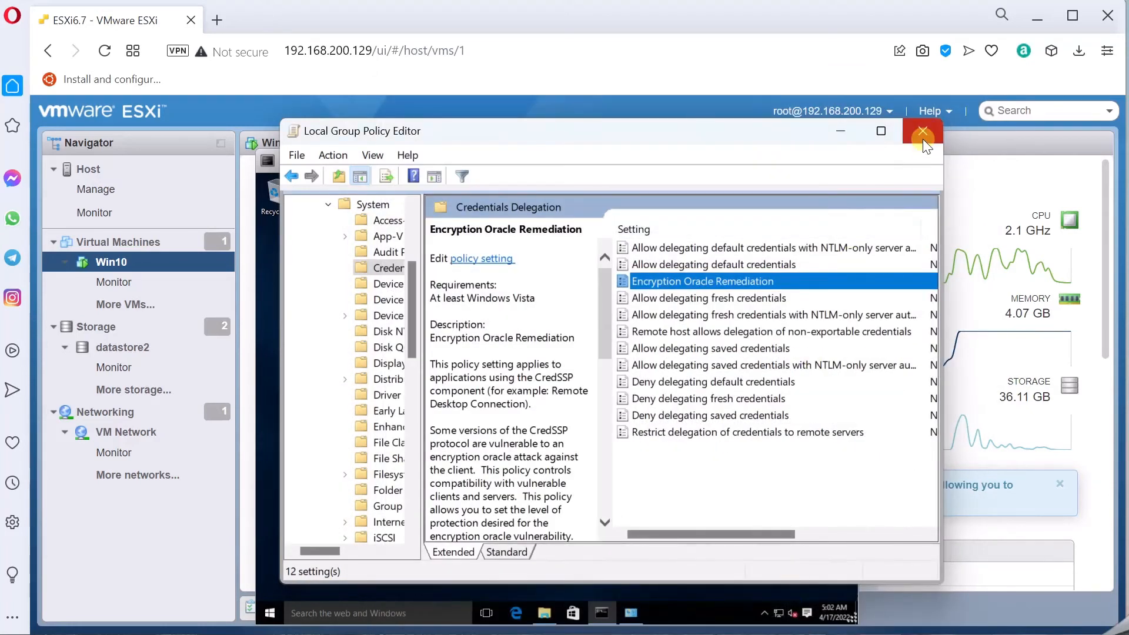
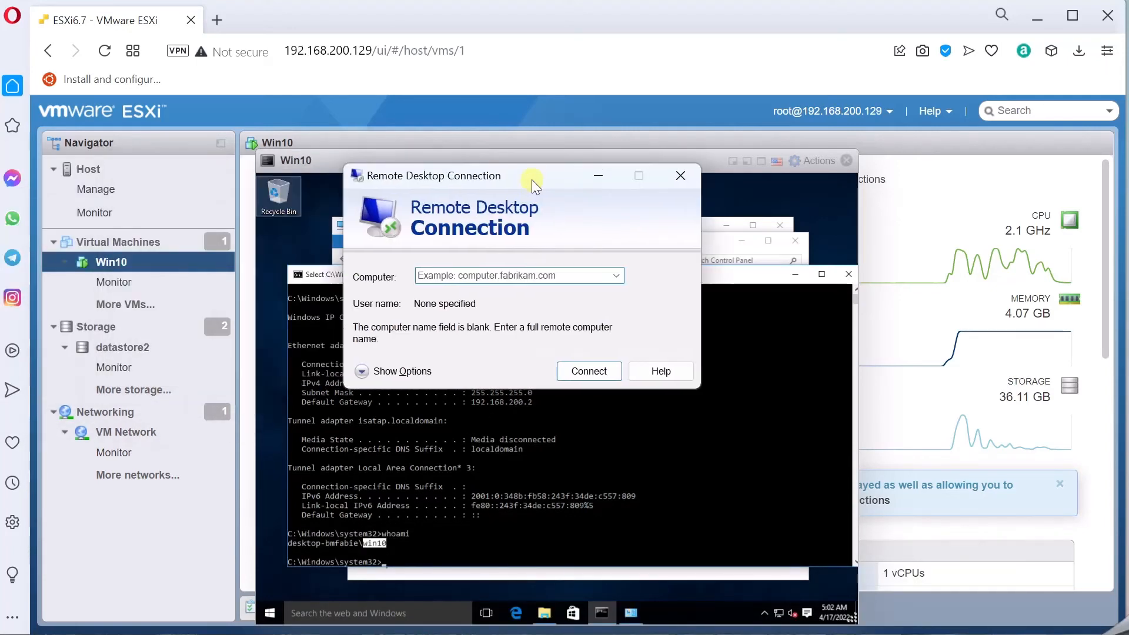
Step: Start a Remote Desktop connection to 192.168.200.130
{"action": "left_click", "coordinate": [480, 272]}
{"action": "type", "text": "19"}
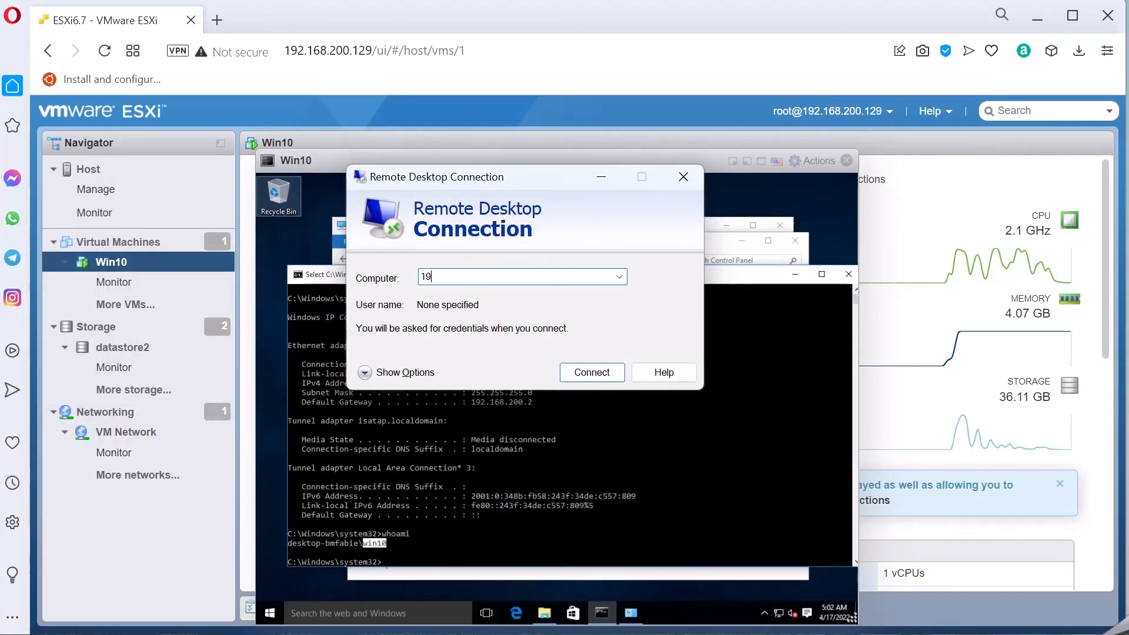
{"action": "type", "text": "2.168.200.130"}
{"action": "key", "text": "Return"}
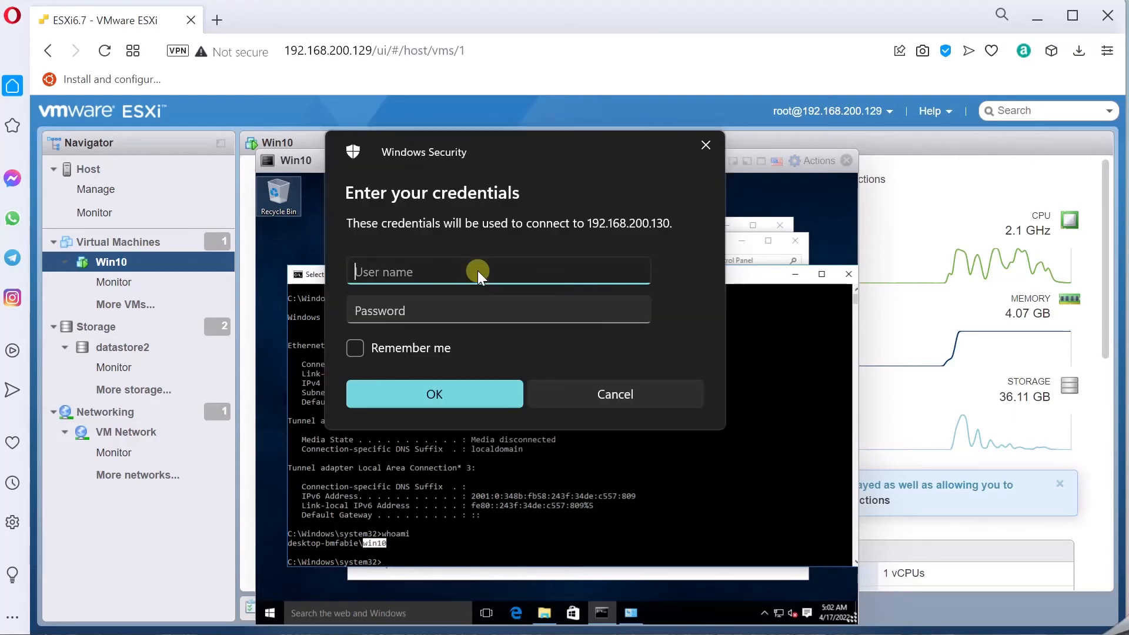
Step: Sign in with the VM's username and password and accept the untrusted certificate
{"action": "type", "text": "win10"}
{"action": "key", "text": "Tab"}
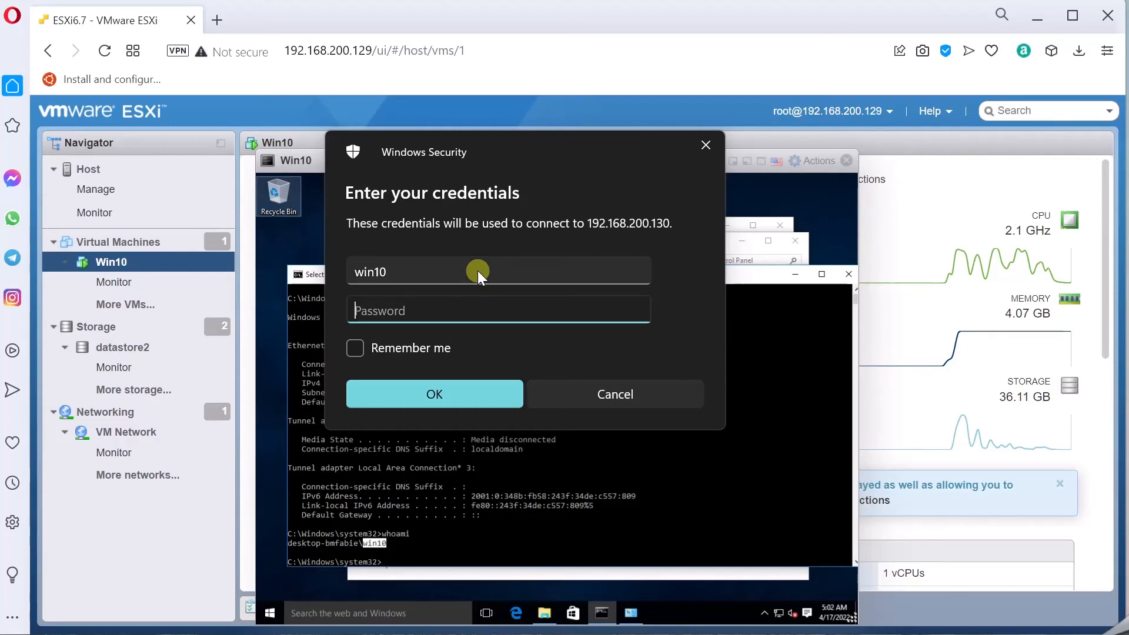
{"action": "type", "text": "password"}
{"action": "key", "text": "Return"}
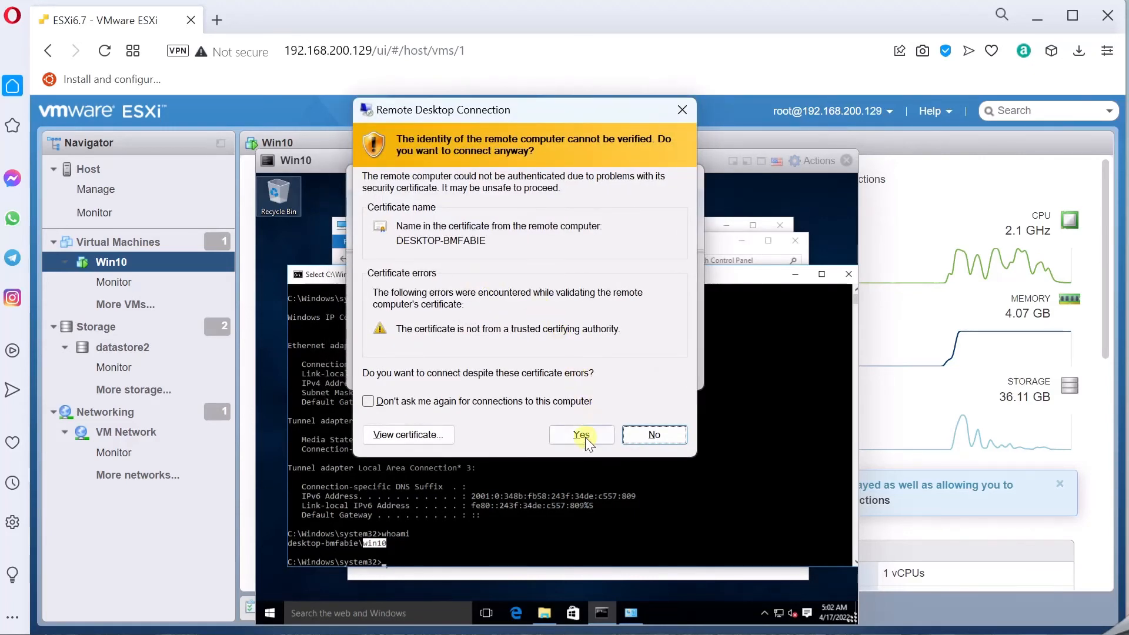
{"action": "left_click", "coordinate": [582, 435]}
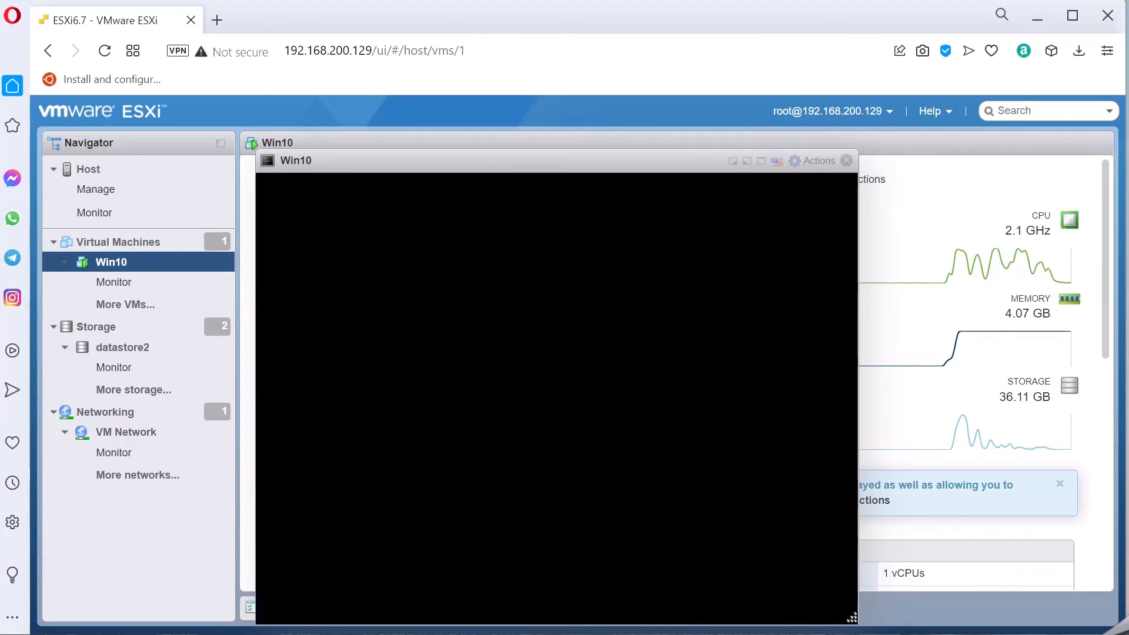
Step: Center the remote session window and enlarge it to fill the screen
{"action": "left_click_drag", "start_coordinate": [474, 372], "coordinate": [550, 218]}
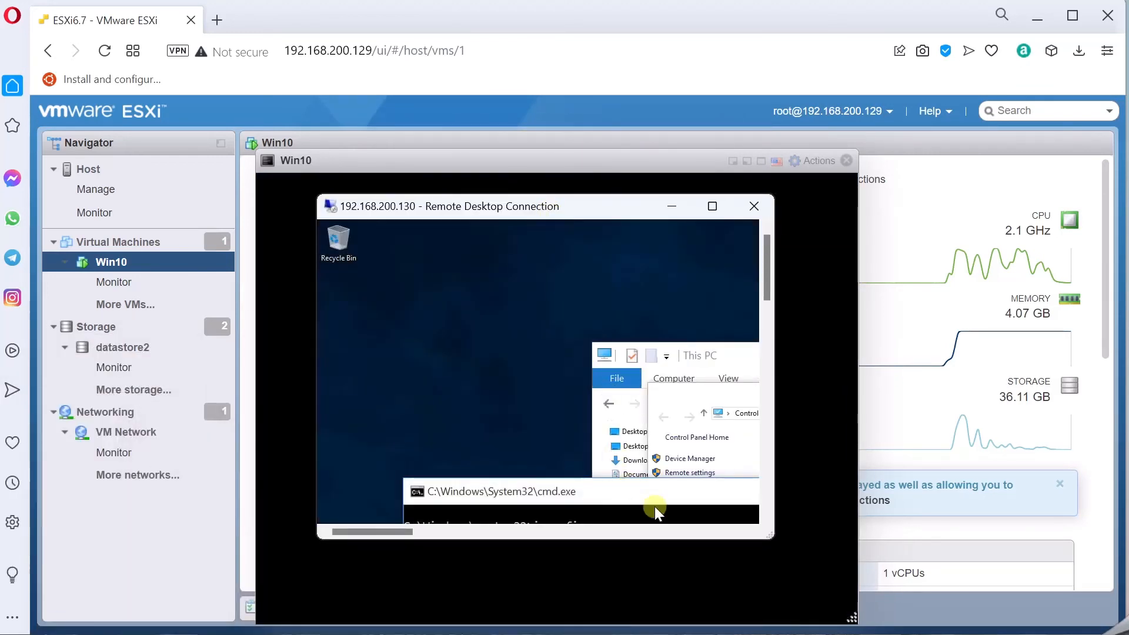
{"action": "left_click_drag", "start_coordinate": [772, 536], "coordinate": [931, 595]}
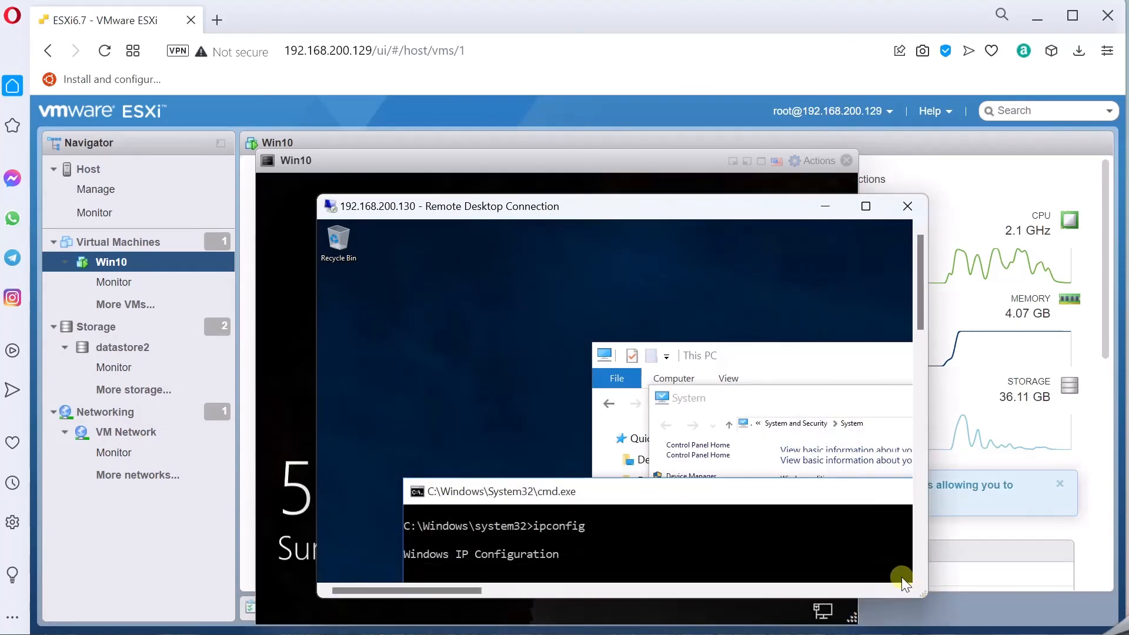
{"action": "left_click_drag", "start_coordinate": [318, 196], "coordinate": [8, 12]}
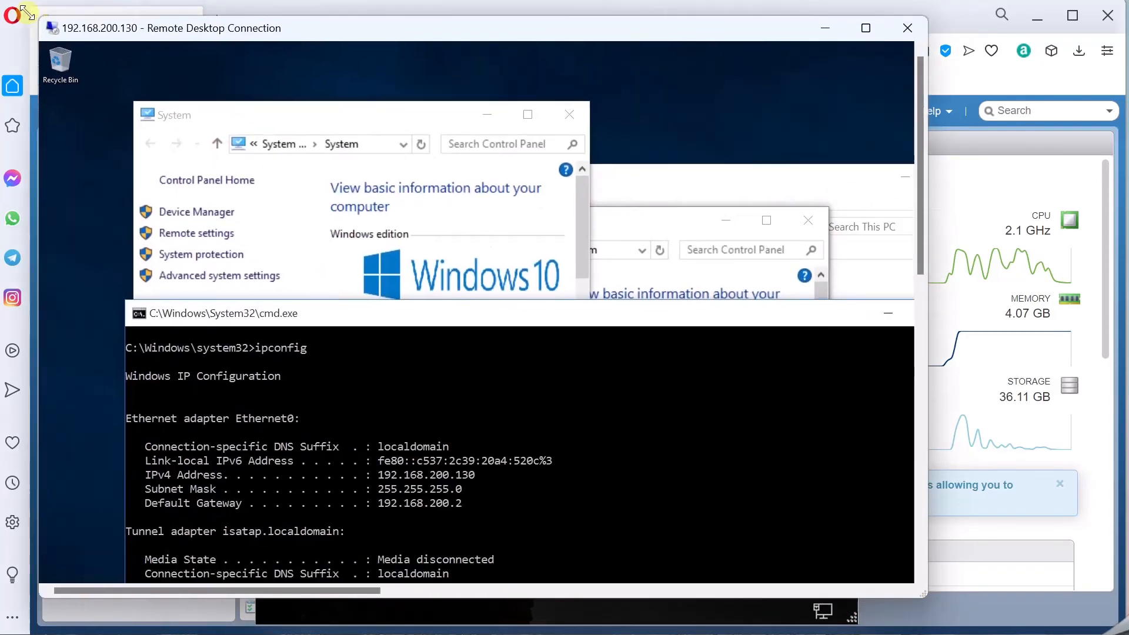
{"action": "left_click_drag", "start_coordinate": [910, 612], "coordinate": [1119, 630]}
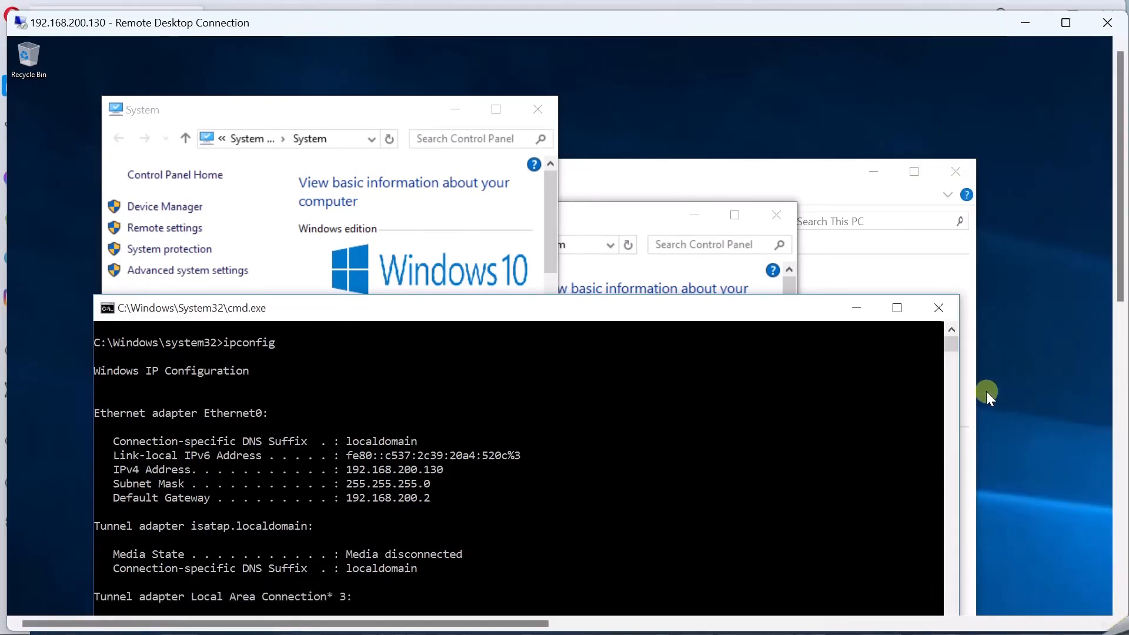
Step: Close the remote command prompt, both System windows and This PC
{"action": "left_click", "coordinate": [939, 307]}
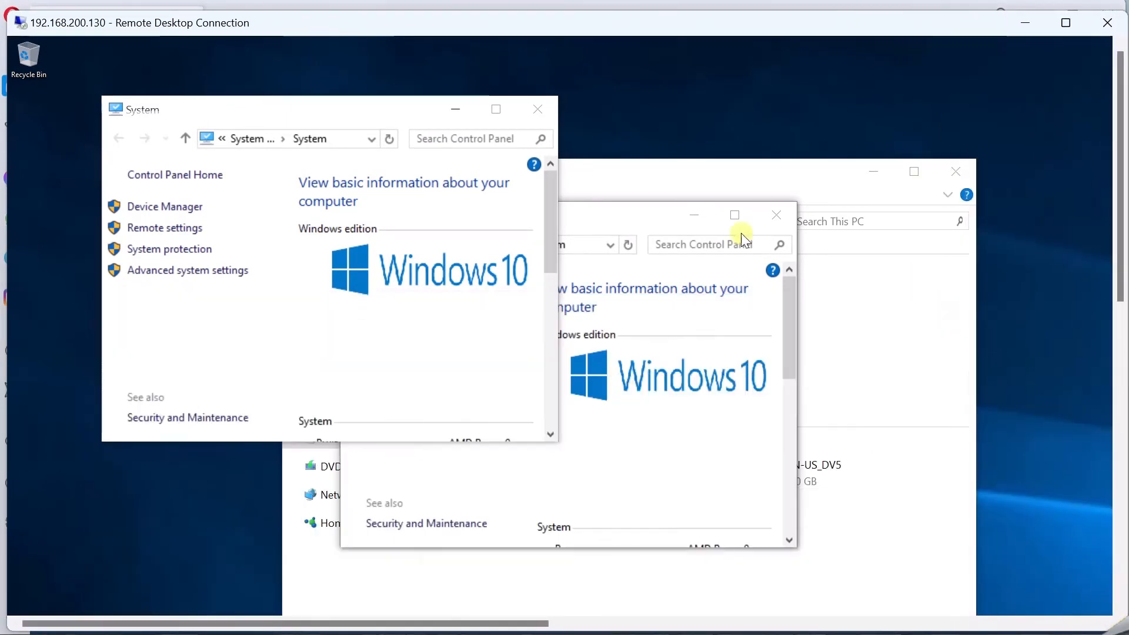
{"action": "left_click", "coordinate": [538, 109]}
{"action": "left_click", "coordinate": [959, 173]}
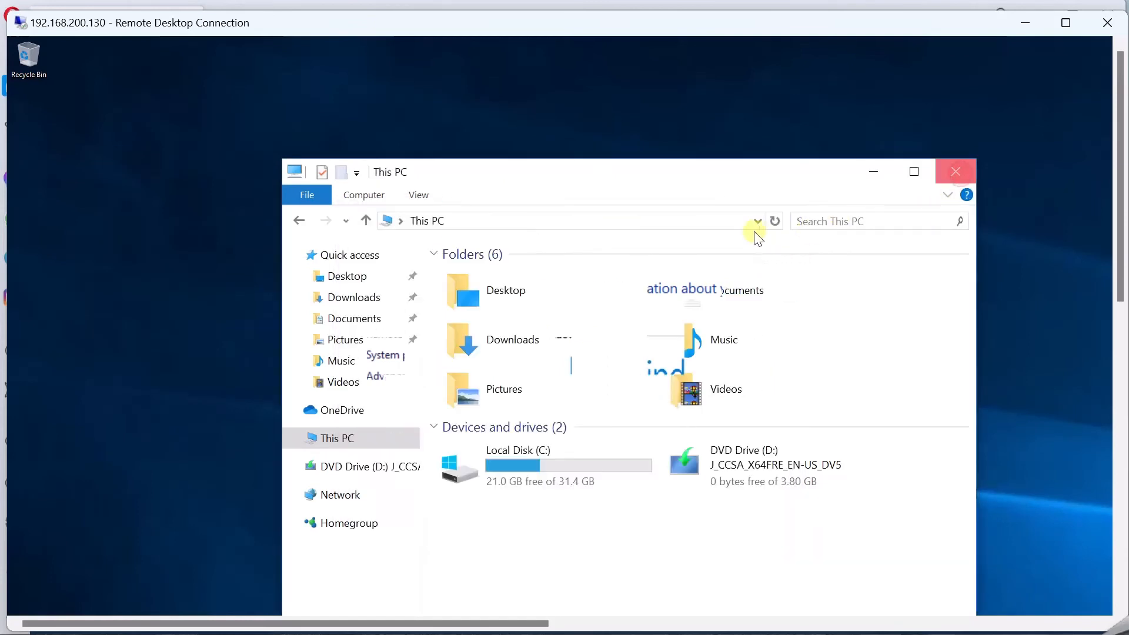
{"action": "left_click", "coordinate": [774, 220]}
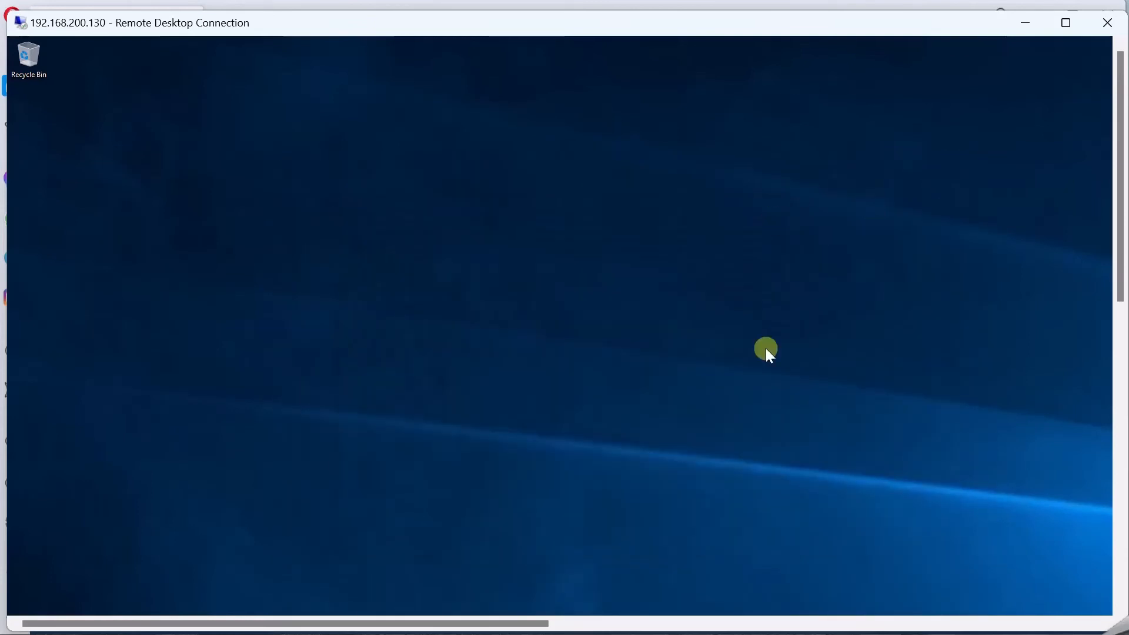
Step: Disconnect the Remote Desktop session and confirm
{"action": "left_click_drag", "start_coordinate": [1121, 212], "coordinate": [1098, 65]}
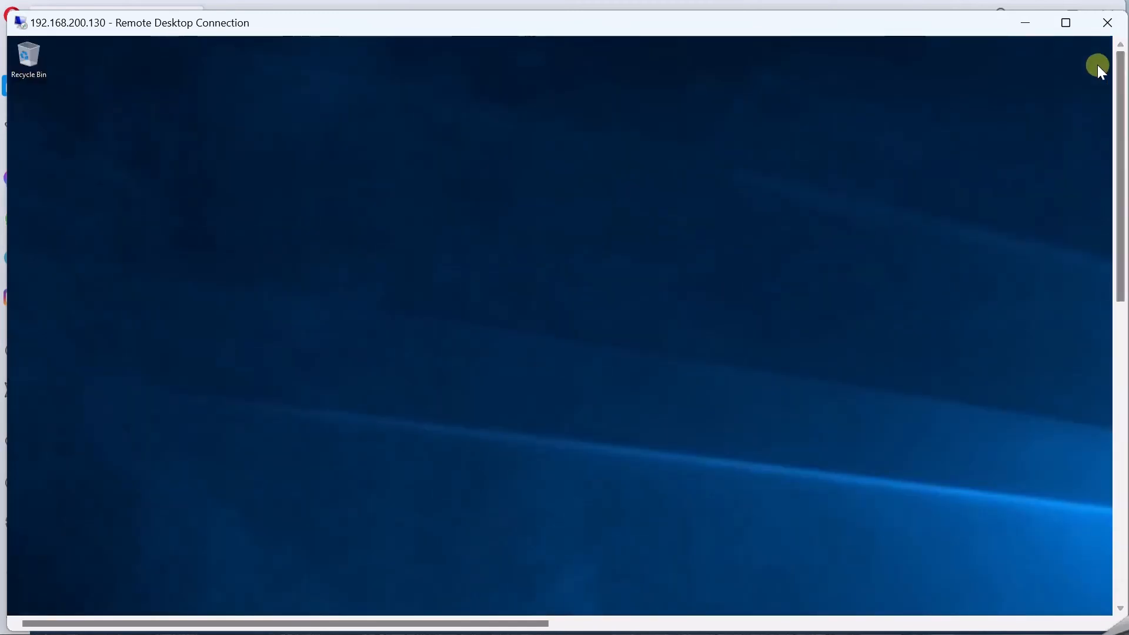
{"action": "left_click", "coordinate": [1100, 27]}
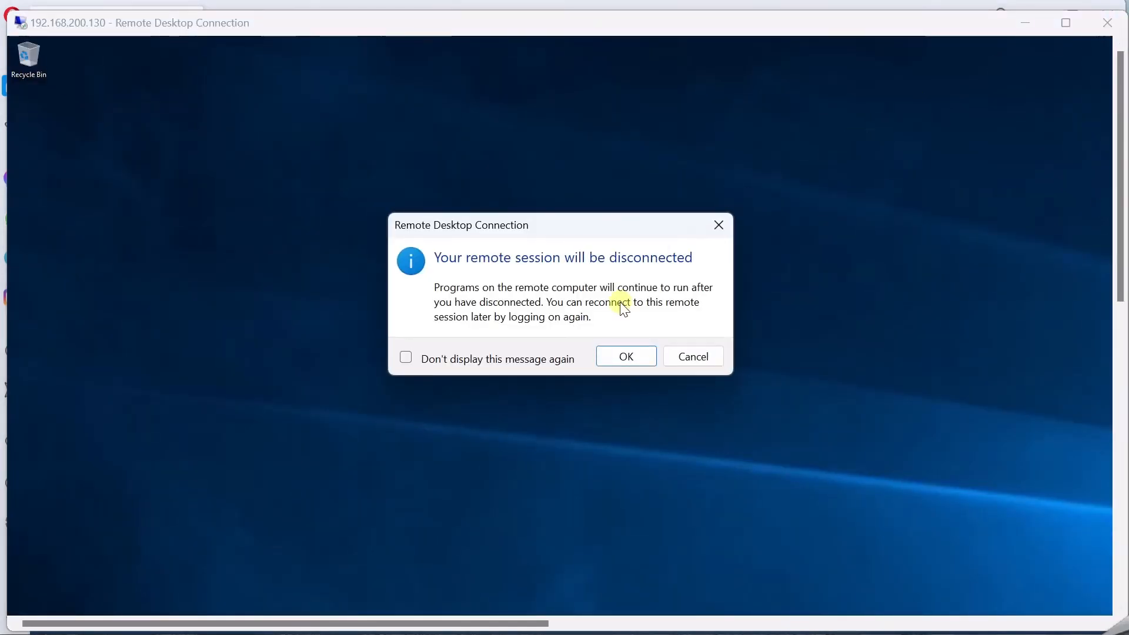
{"action": "left_click", "coordinate": [627, 355]}
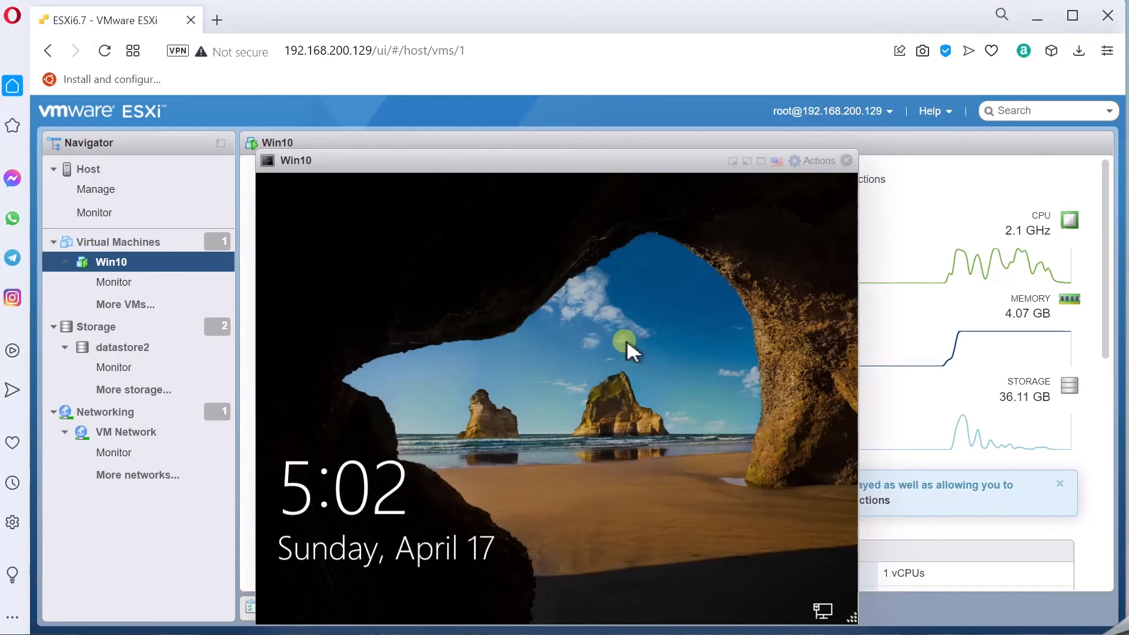